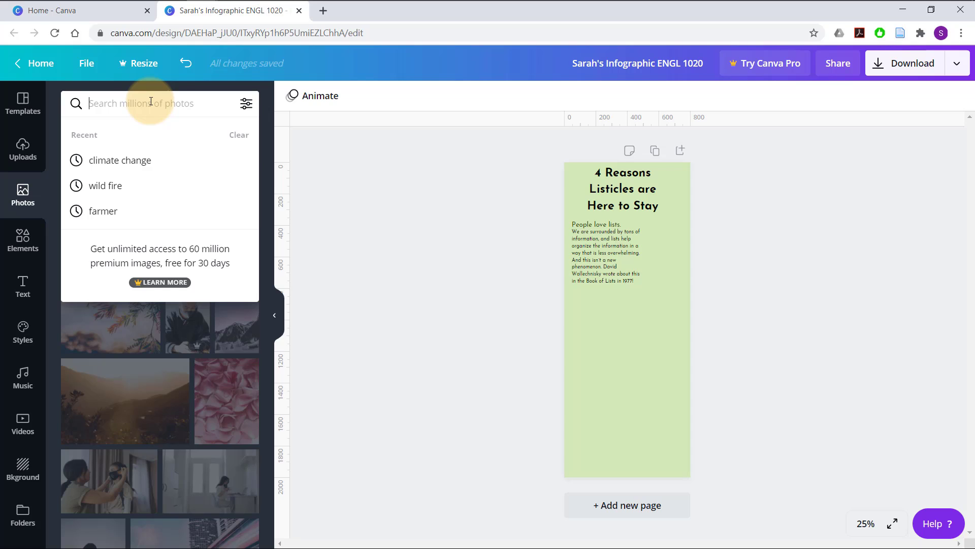
- Search the photo library for "list" and look over the results
type("list")
key("Return")
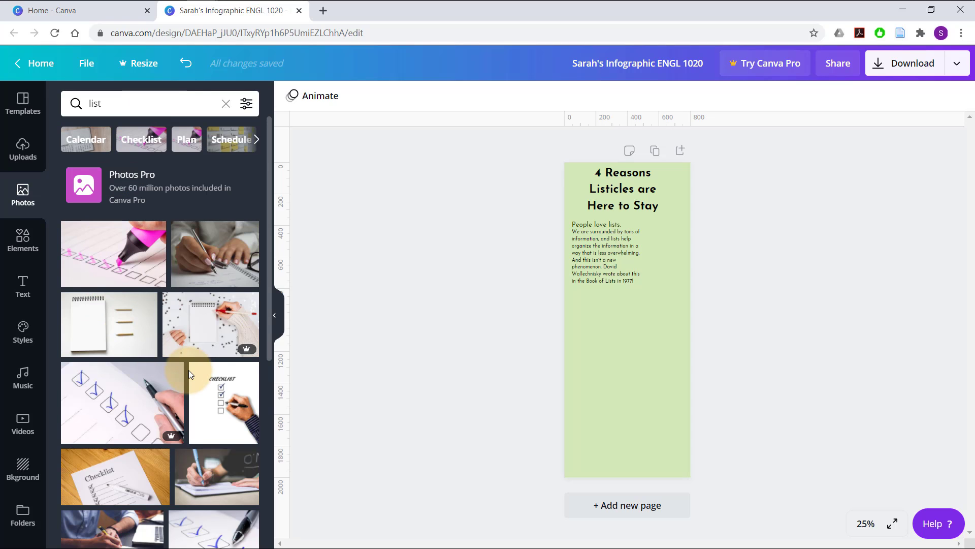
scroll(189, 374, "down", 2)
scroll(191, 375, "down", 2)
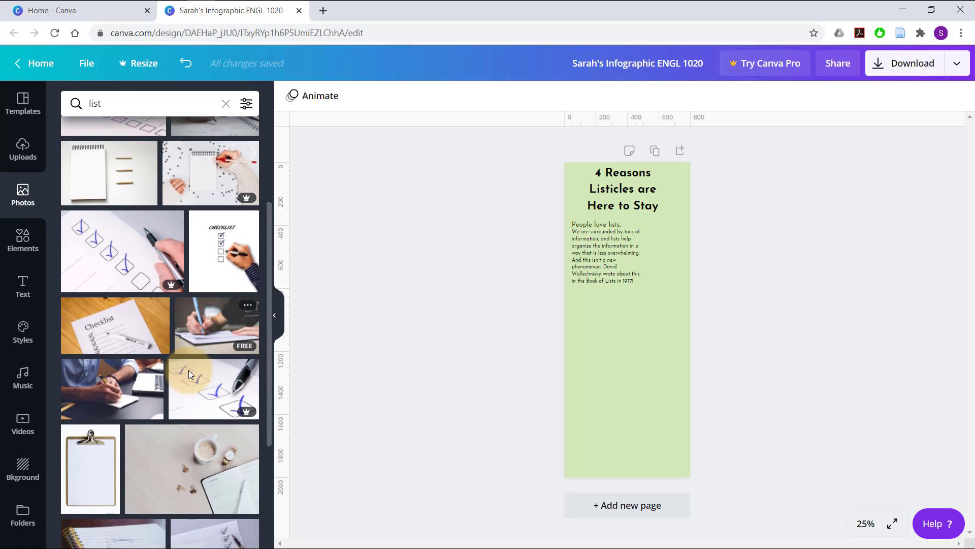
scroll(191, 375, "up", 3)
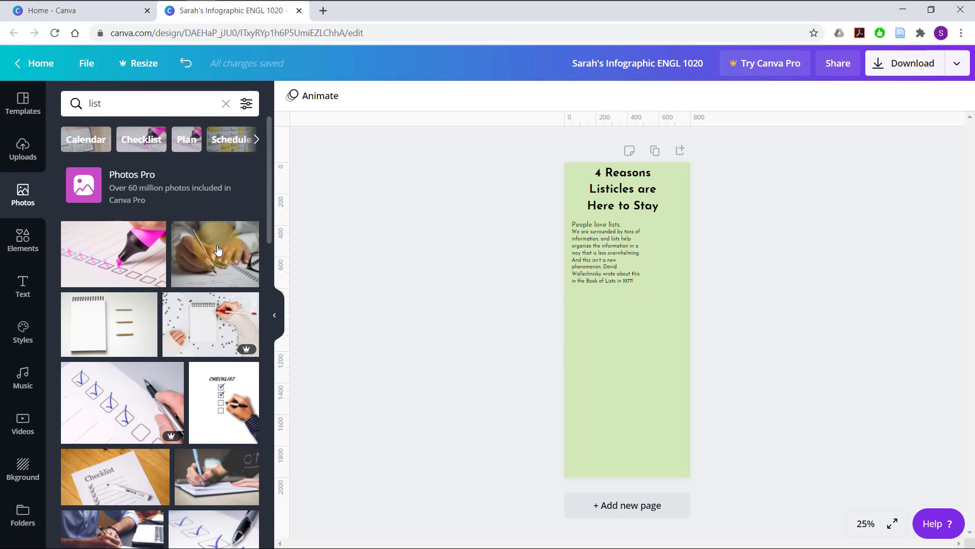
- Filter the photo results to show only Free images
left_click(247, 103)
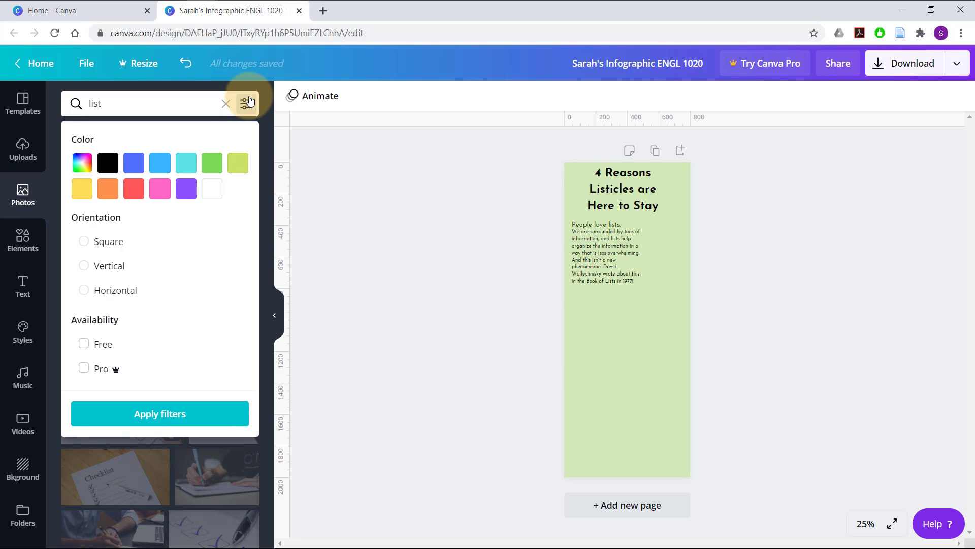
left_click(111, 347)
left_click(150, 412)
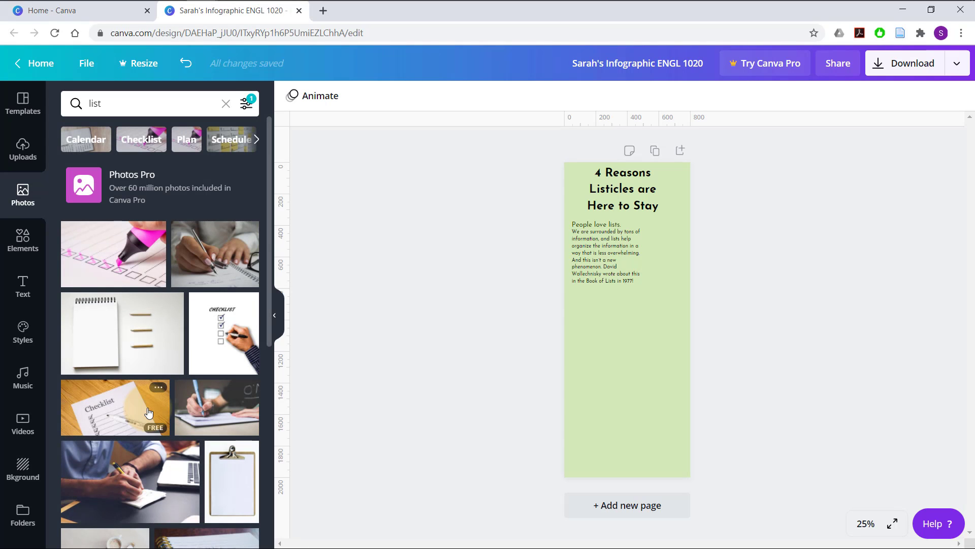
- Add the pink highlighter checklist photo to the page's top right corner, and shift the title to the page's left edge
scroll(168, 286, "down", 5)
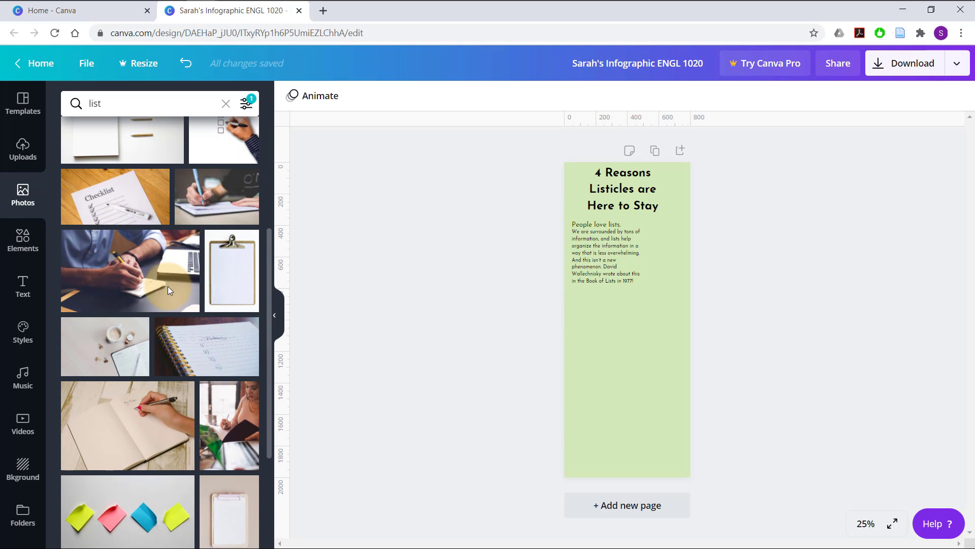
mouse_move(169, 290)
scroll(169, 287, "down", 6)
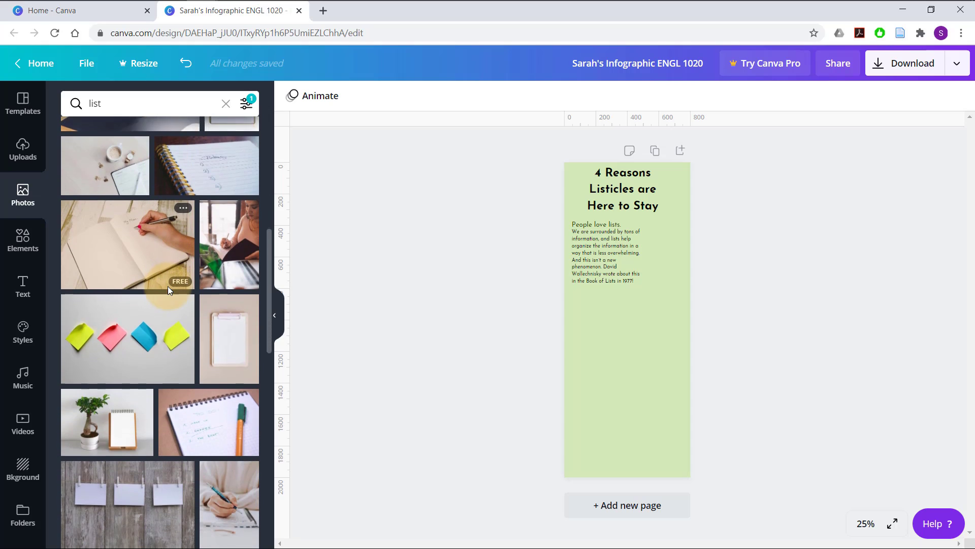
scroll(167, 286, "down", 5)
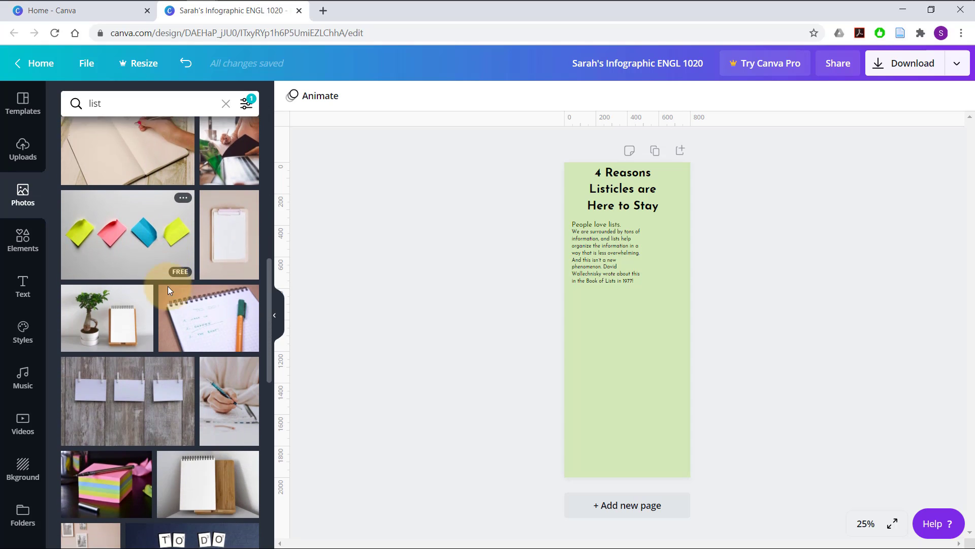
scroll(168, 285, "down", 5)
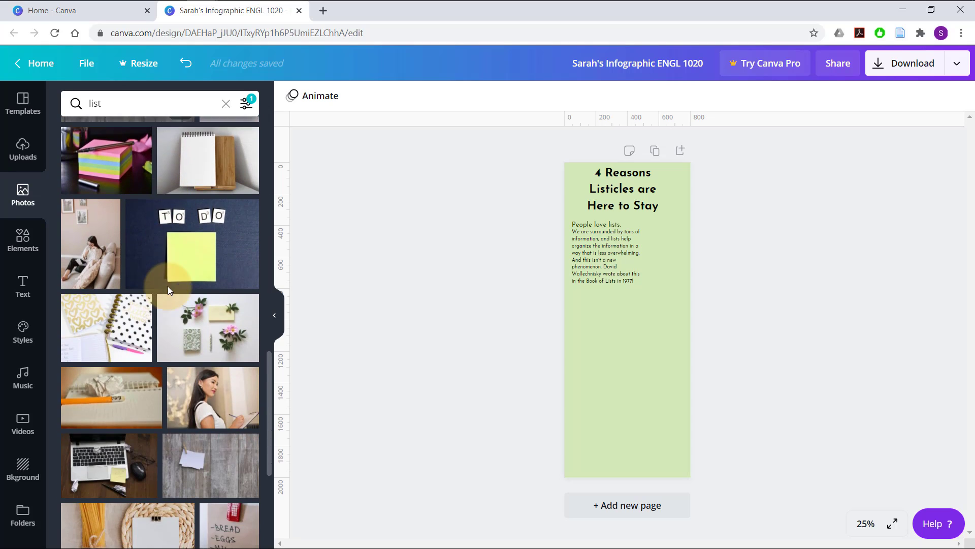
scroll(168, 285, "down", 4)
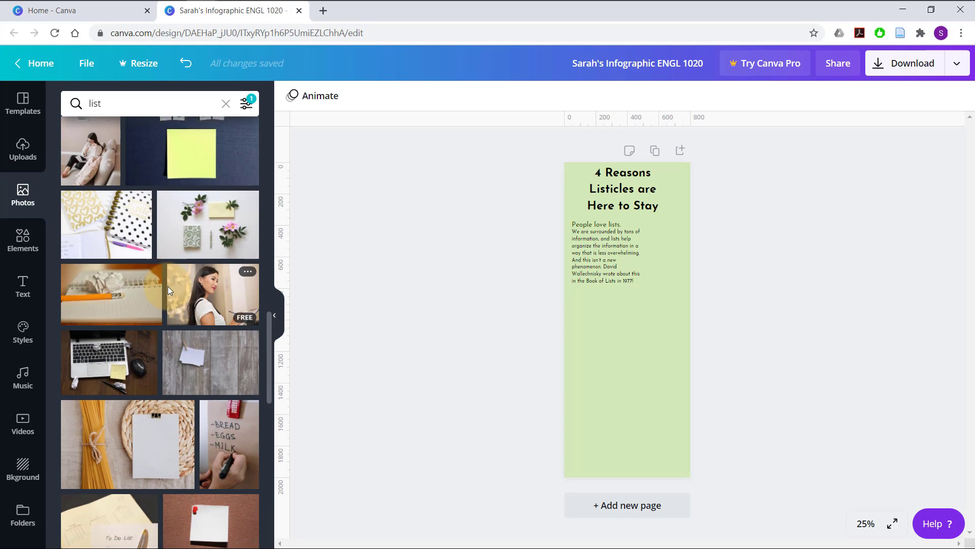
scroll(168, 286, "up", 20)
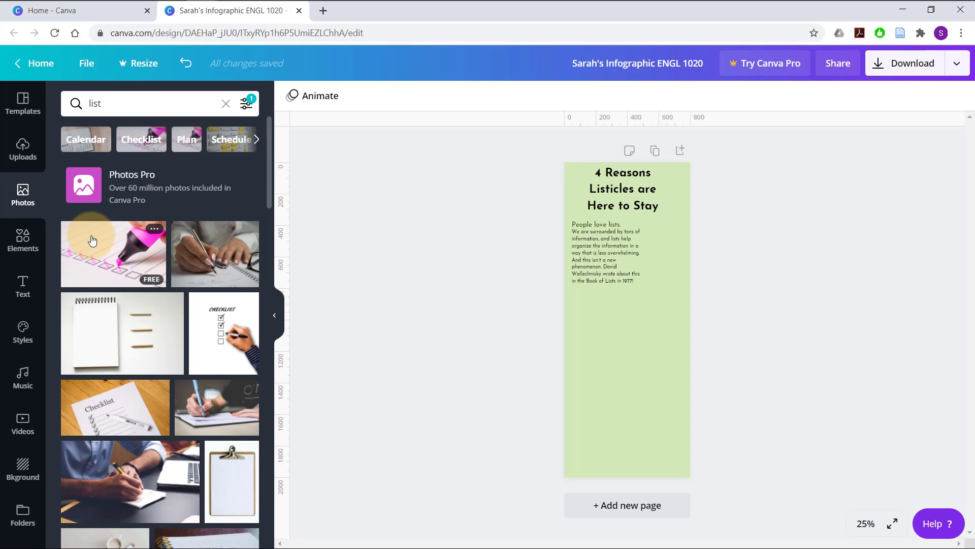
left_click(92, 240)
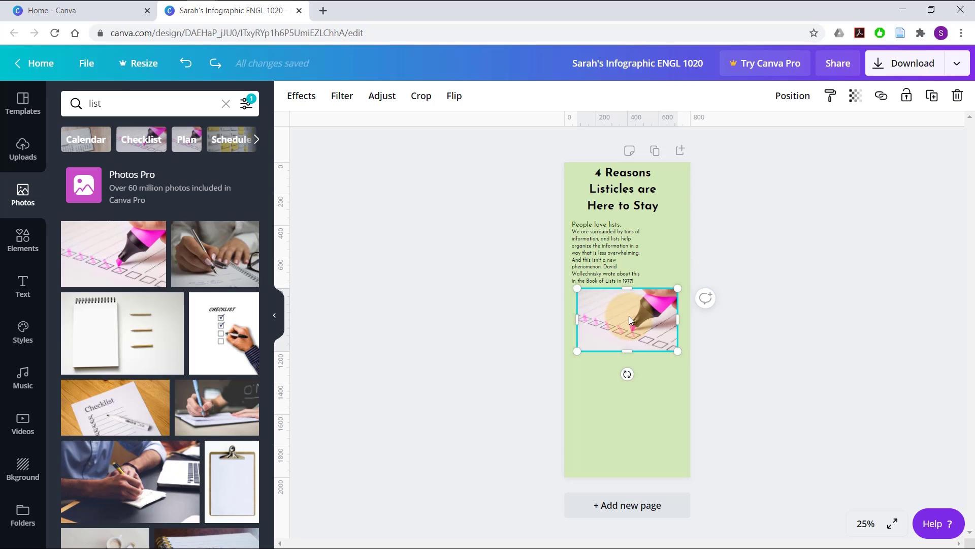
mouse_move(629, 316)
left_mouse_down()
mouse_move(638, 189)
mouse_move(605, 186)
left_mouse_up()
left_click(601, 194)
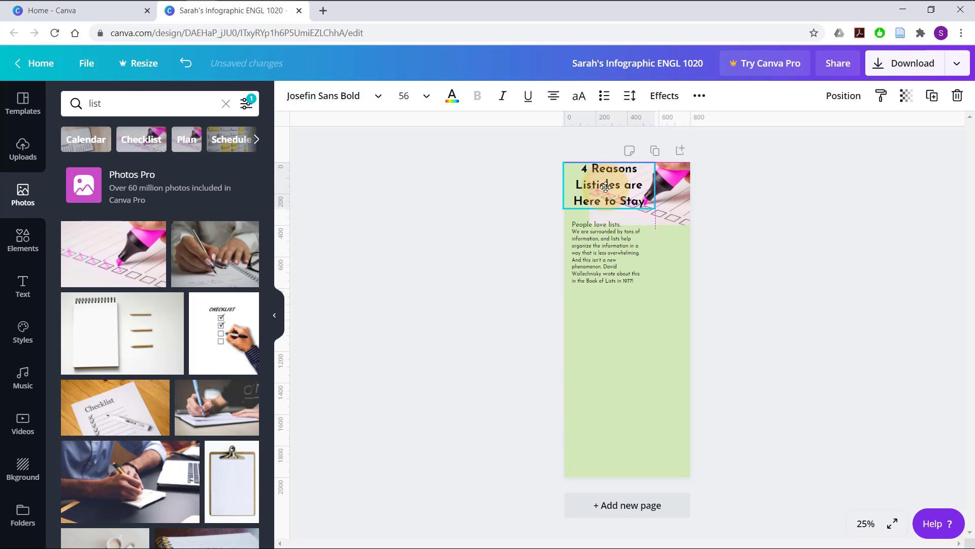
- Try filters on the highlighter photo, including Edge and Solar at intensity 37, and apply Afterglow
left_click(673, 212)
left_click(341, 95)
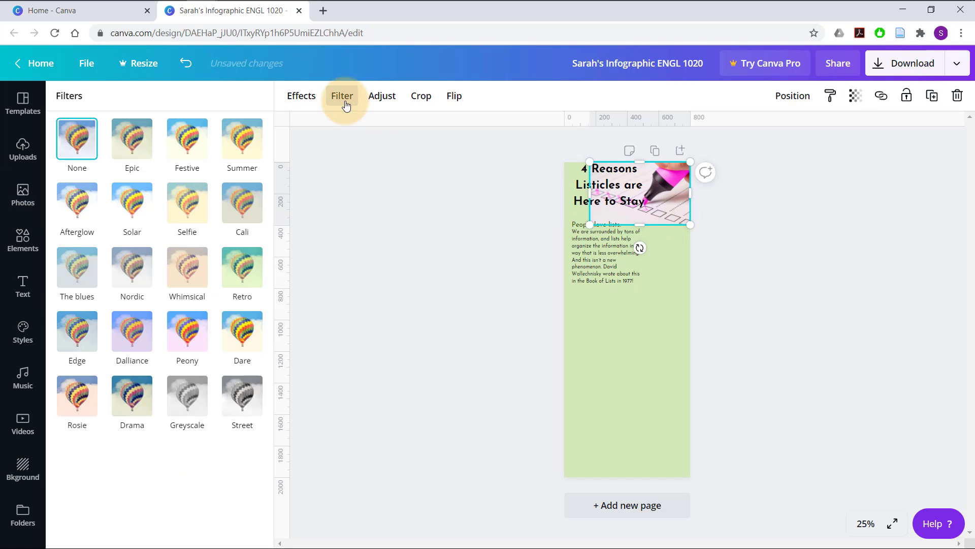
left_click(254, 283)
left_click(77, 363)
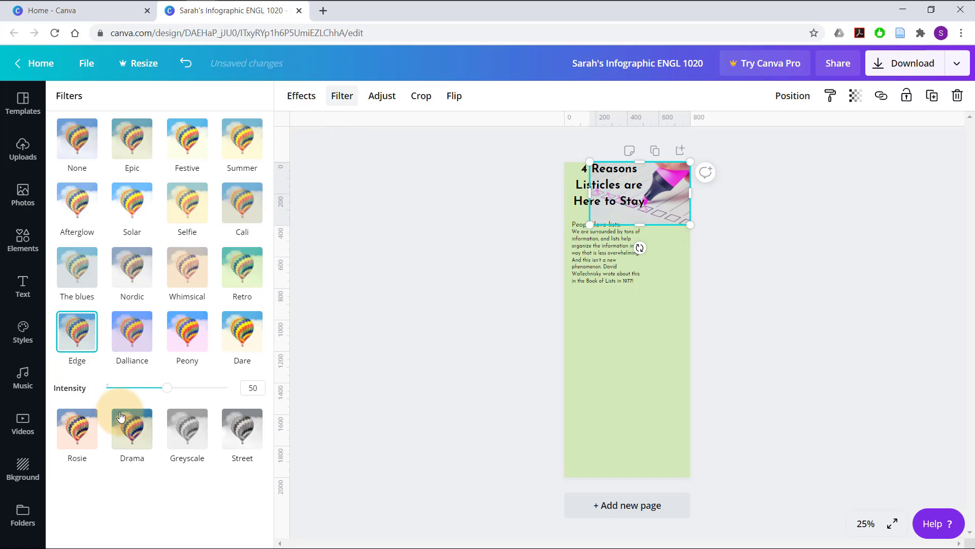
left_click(132, 413)
left_click(125, 208)
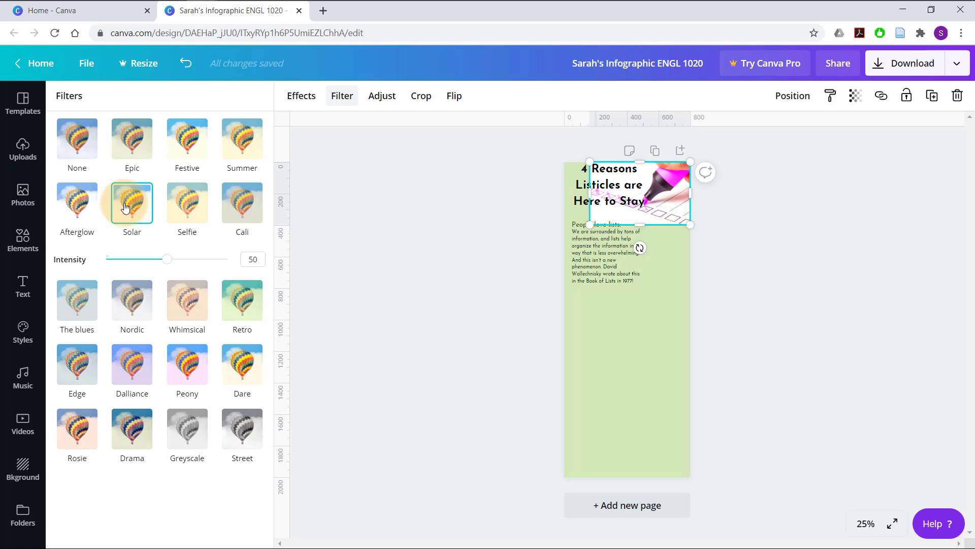
mouse_move(167, 259)
left_mouse_down()
mouse_move(133, 257)
mouse_move(253, 260)
mouse_move(153, 258)
left_mouse_up()
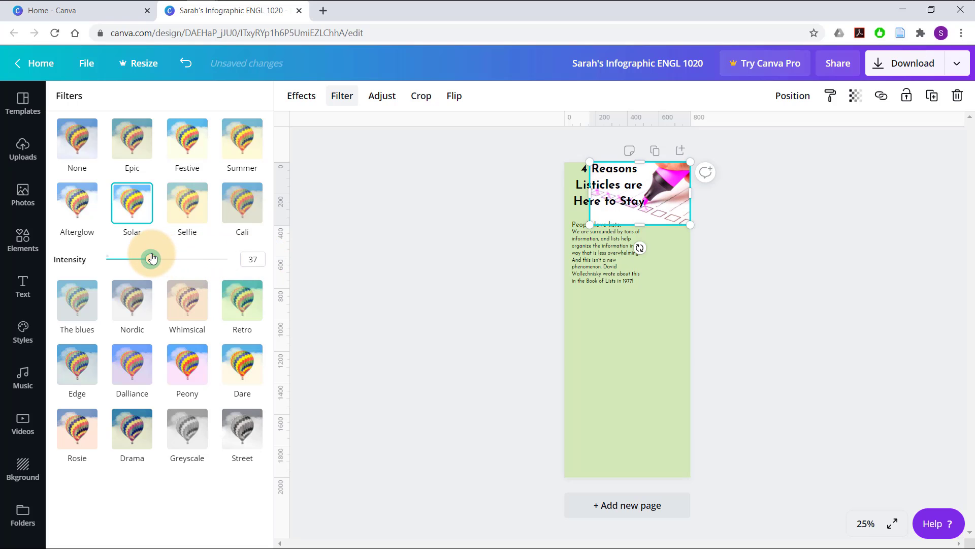
left_click(77, 206)
left_click(361, 196)
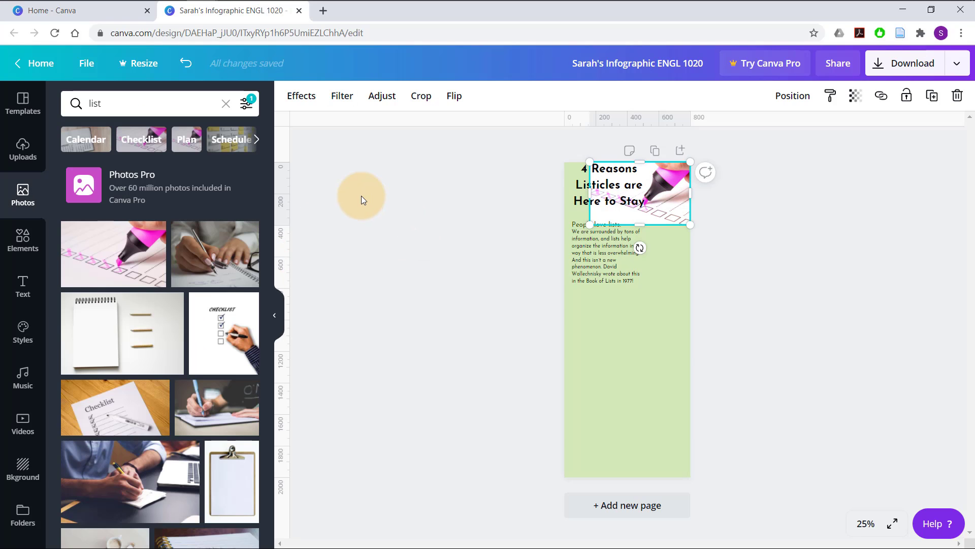
- Crop the bottom of the highlighter photo and resize it to a full-width header ending just above the "People love lists." text
left_click(428, 100)
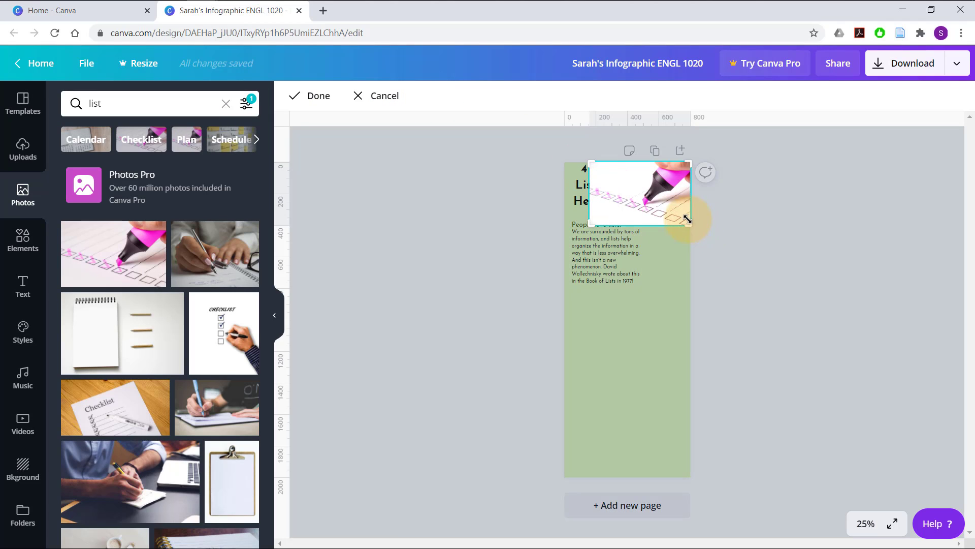
left_click_drag(689, 223, 692, 214)
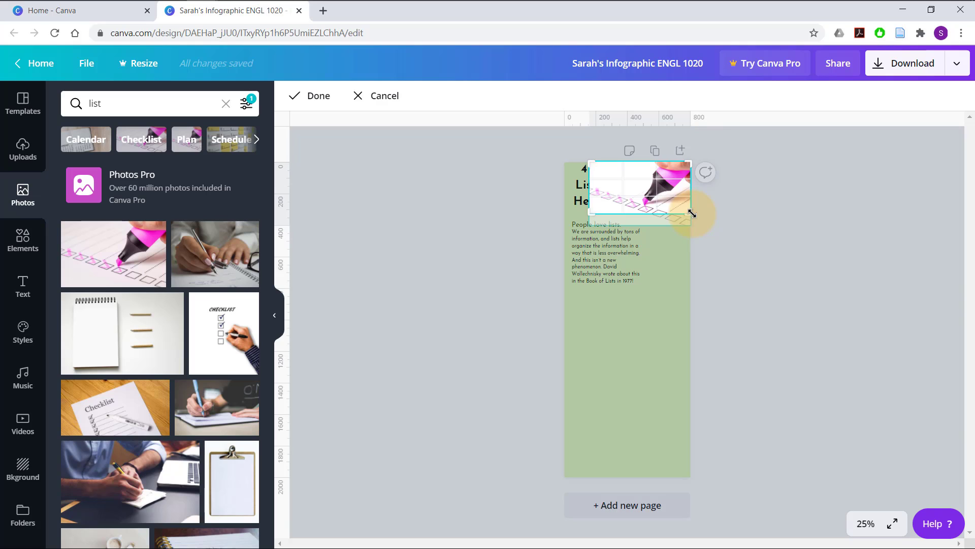
left_click(311, 95)
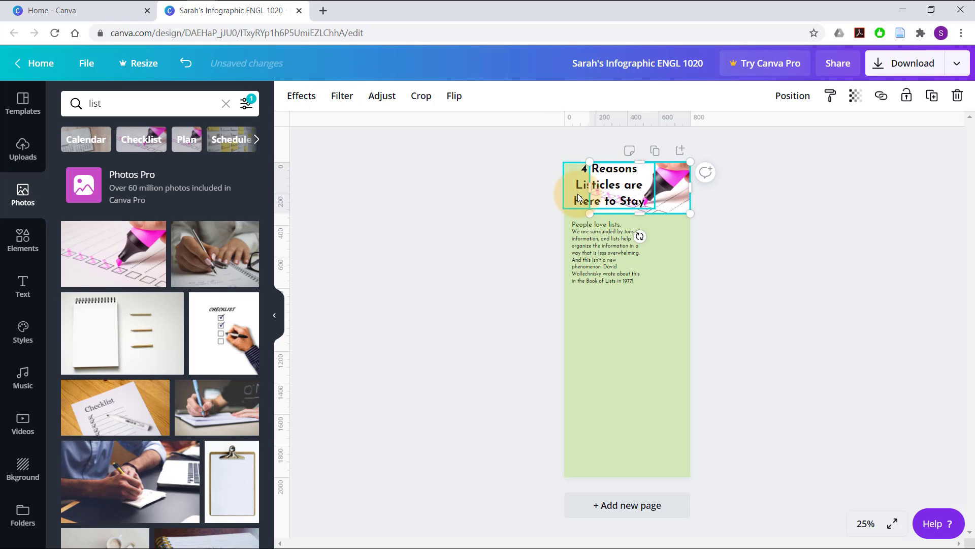
left_click_drag(590, 213, 562, 214)
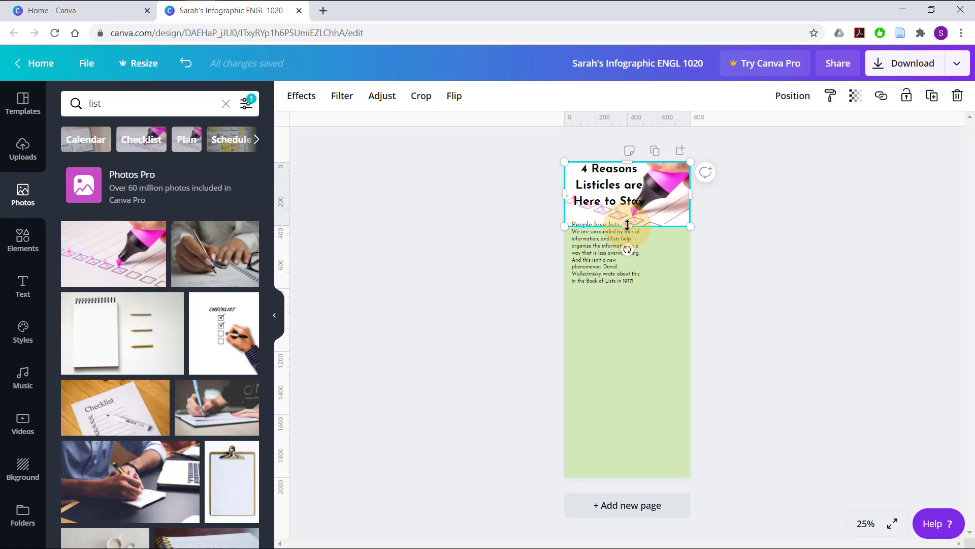
left_click_drag(627, 224, 627, 214)
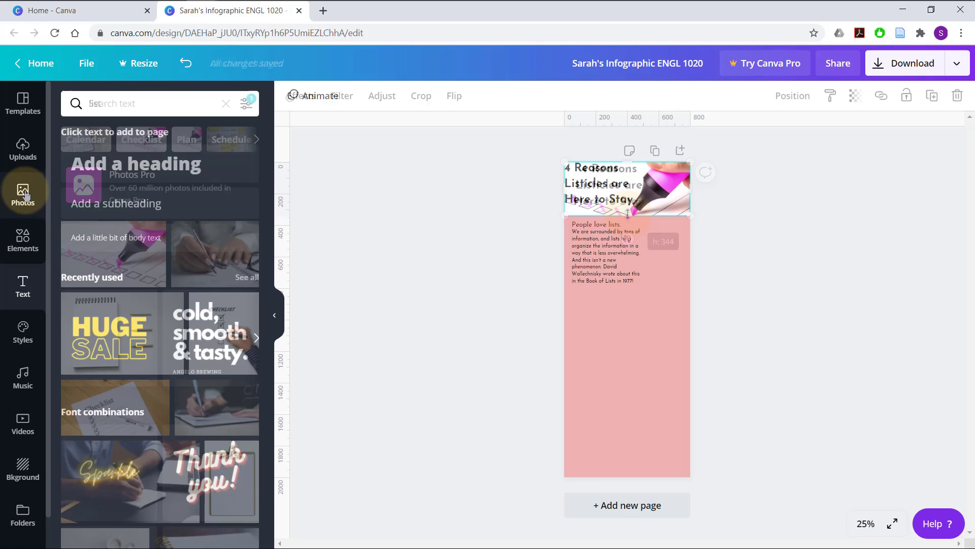
- Browse the graphic categories in the Elements library, from stickers, charts and grids to the themed illustration collections
left_click(21, 246)
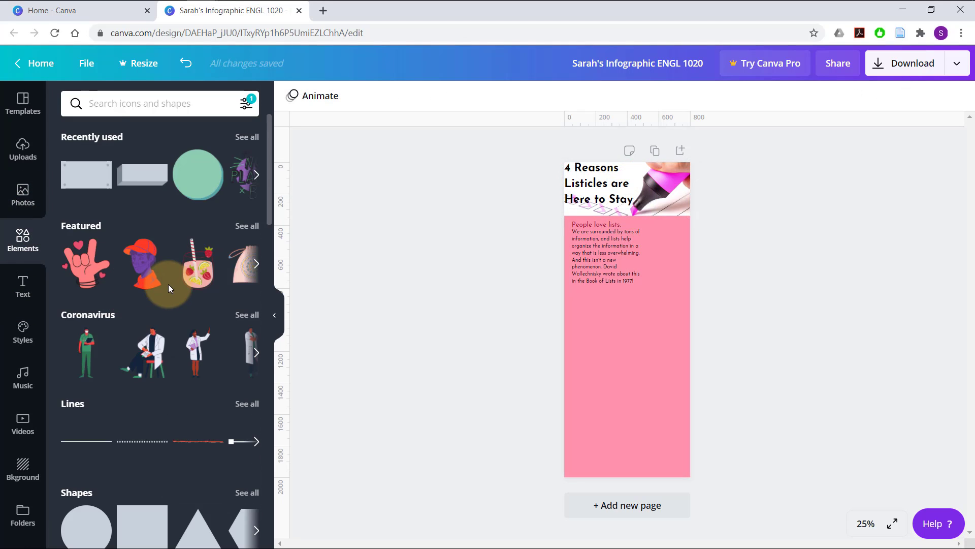
scroll(169, 284, "down", 8)
scroll(168, 285, "down", 6)
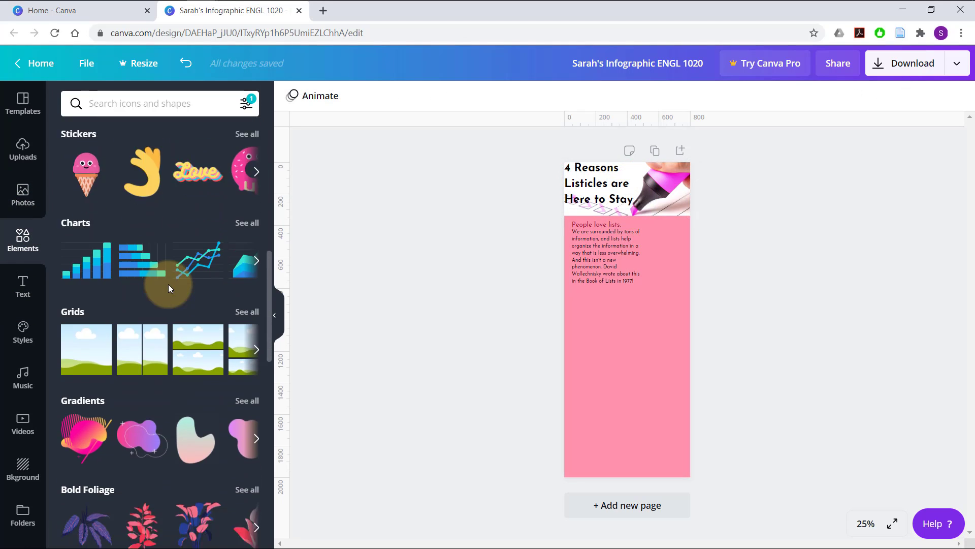
scroll(169, 286, "down", 6)
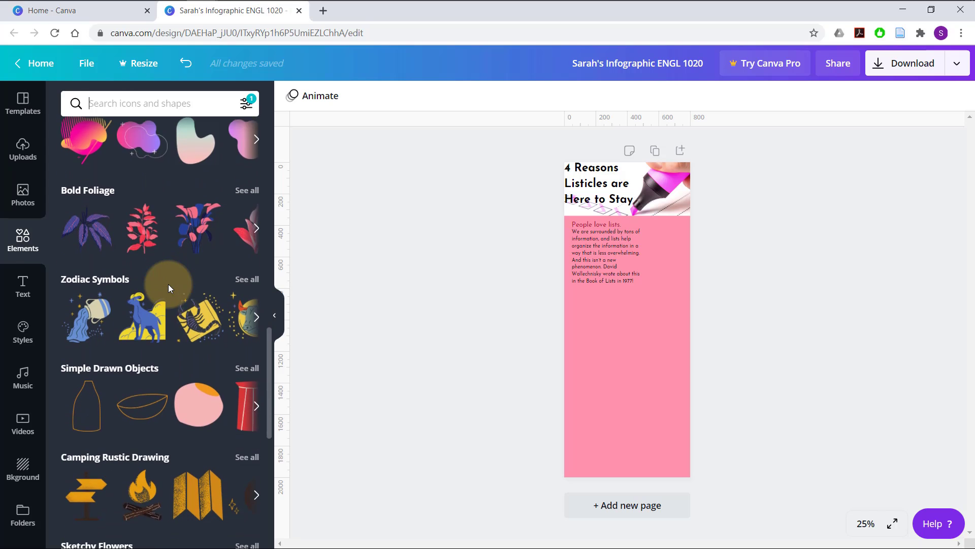
scroll(169, 284, "down", 4)
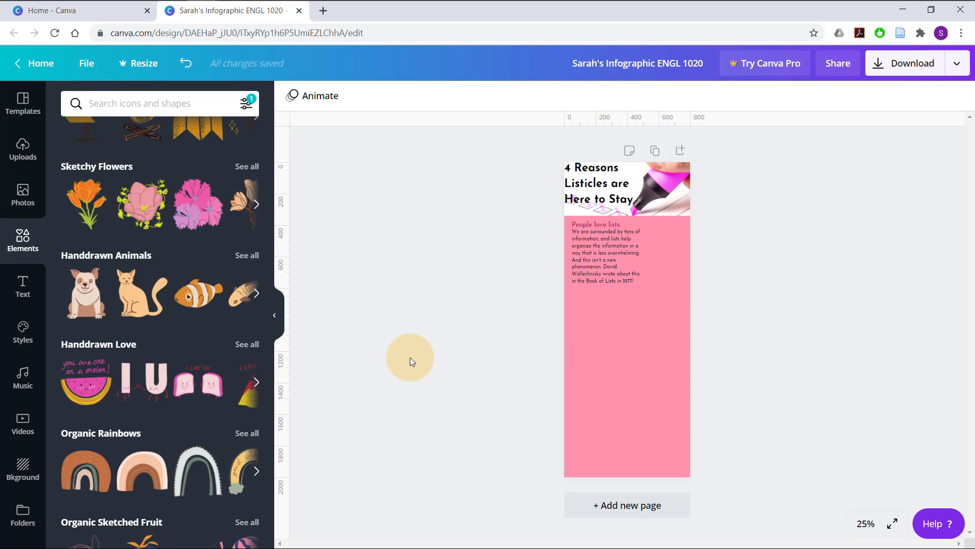
left_click(155, 104)
left_click(345, 239)
scroll(233, 232, "down", 10)
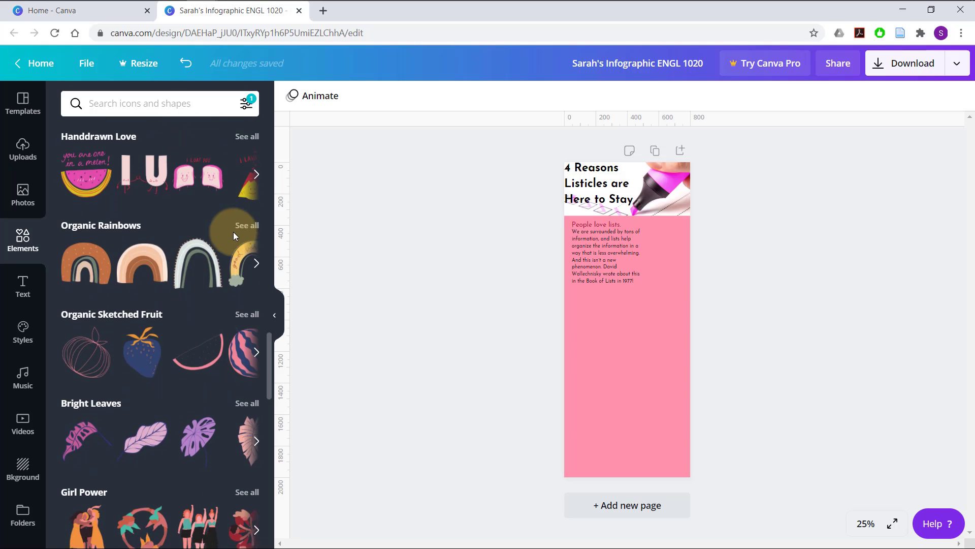
scroll(233, 231, "up", 10)
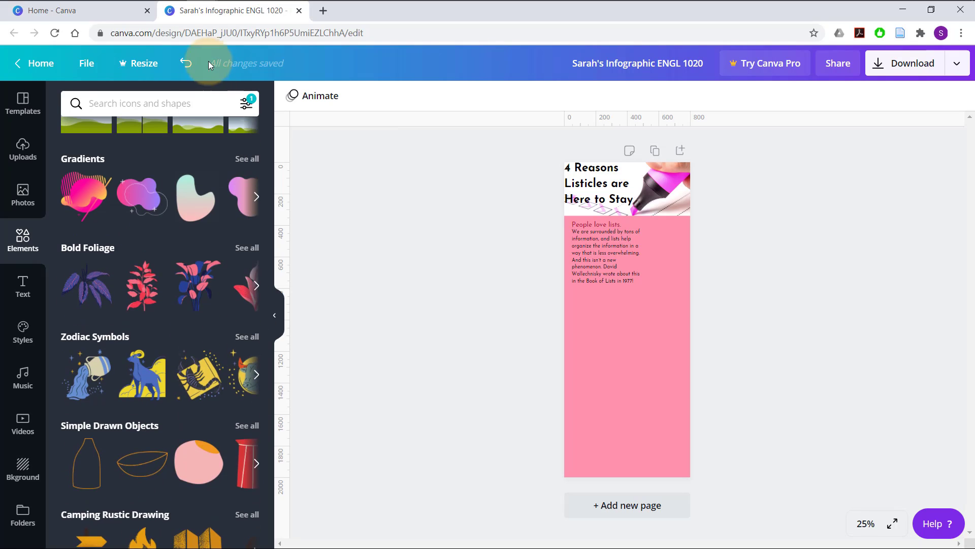
- Search the elements for "heart" and place the yellow heart with the black outline beside the "People love lists." paragraph
left_click(193, 103)
type("heart")
key("Return")
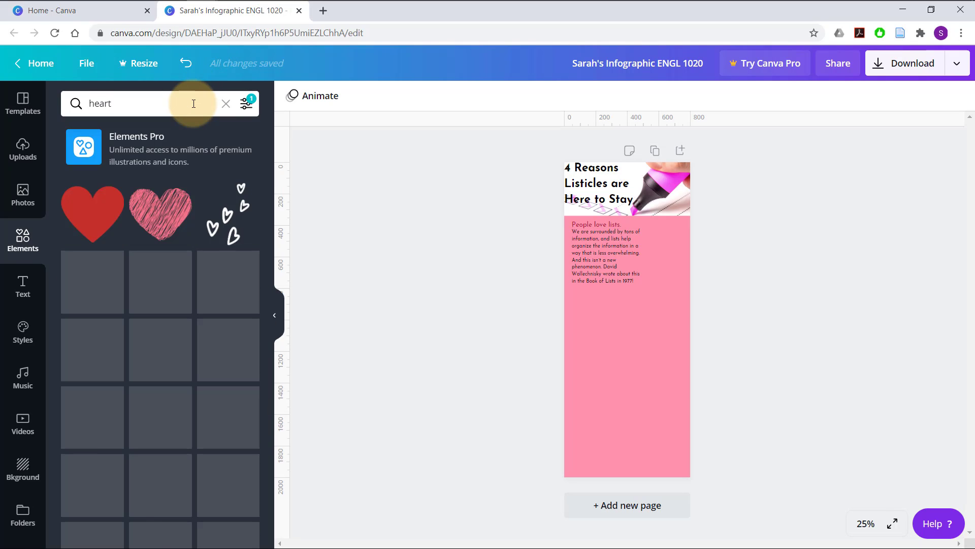
scroll(137, 398, "down", 8)
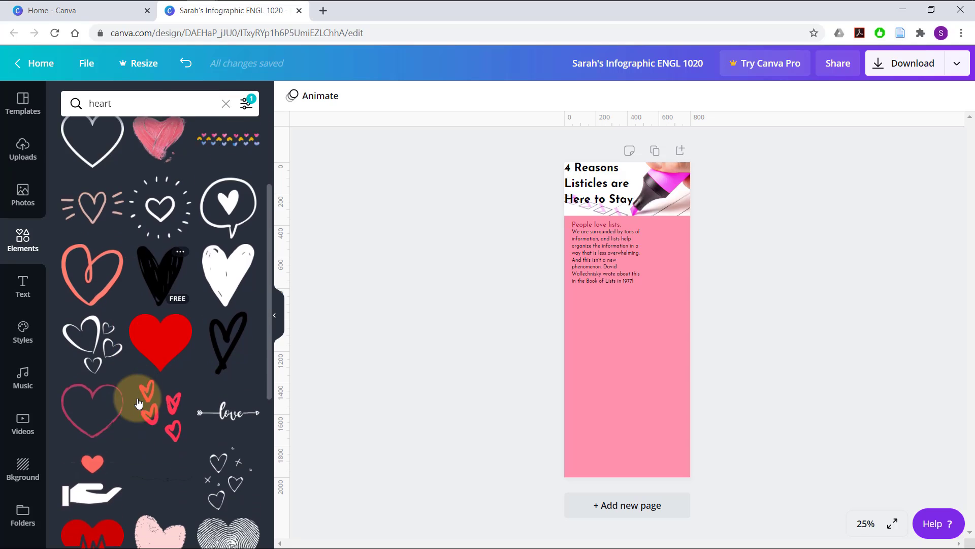
scroll(138, 403, "down", 2)
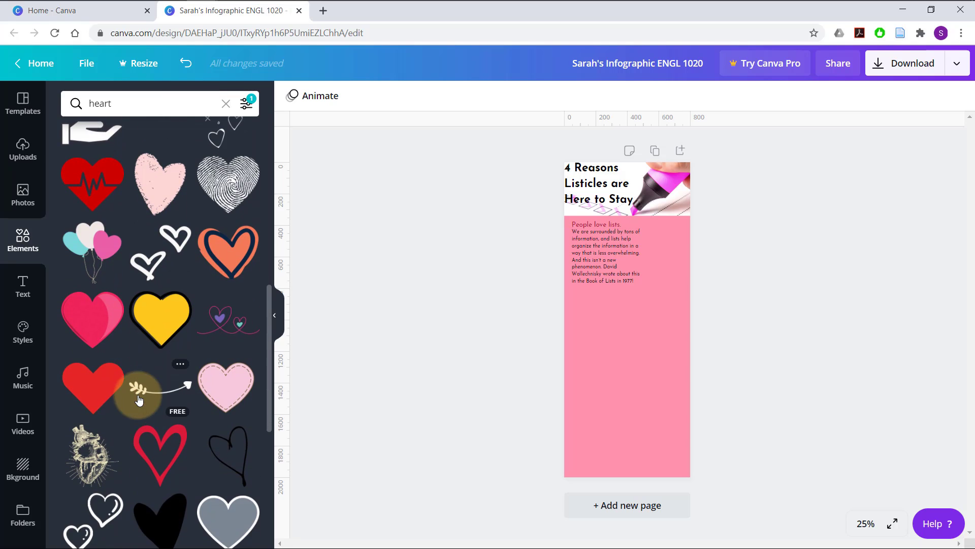
left_click_drag(164, 316, 667, 254)
- Recolor the heart's yellow fill, trying the dark red document color and settling on light gray
left_click(313, 98)
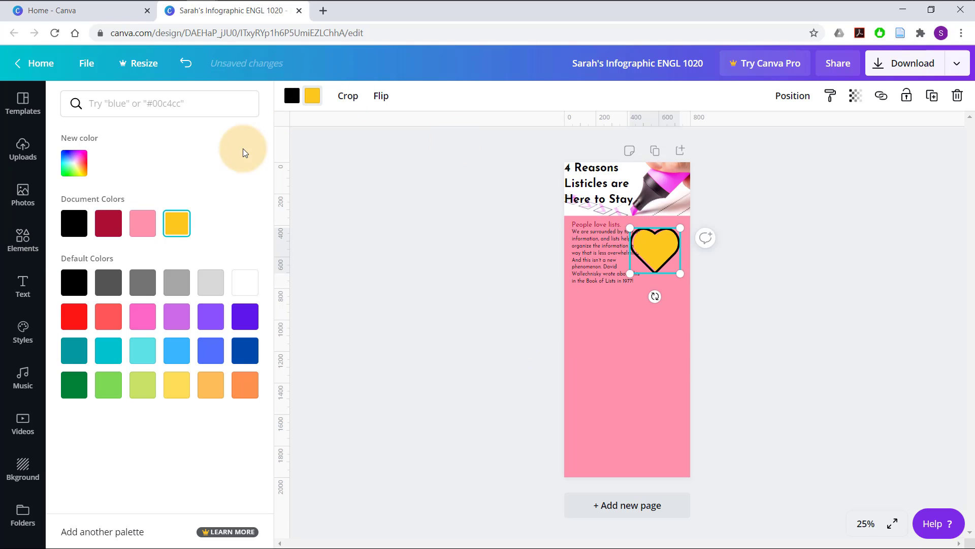
left_click(114, 230)
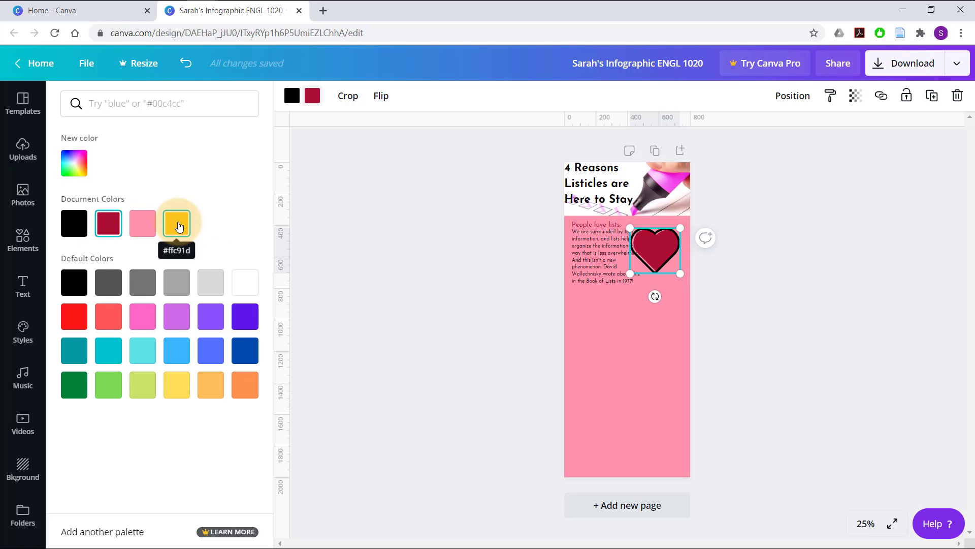
left_click(208, 280)
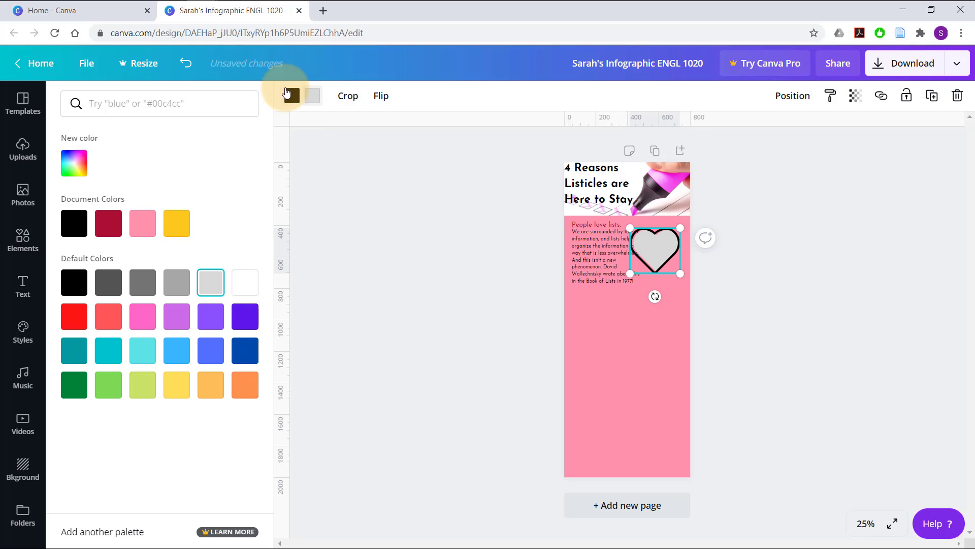
- Recolor the heart's outline with the dark red document color and set the heart's transparency to about 61
left_click(108, 223)
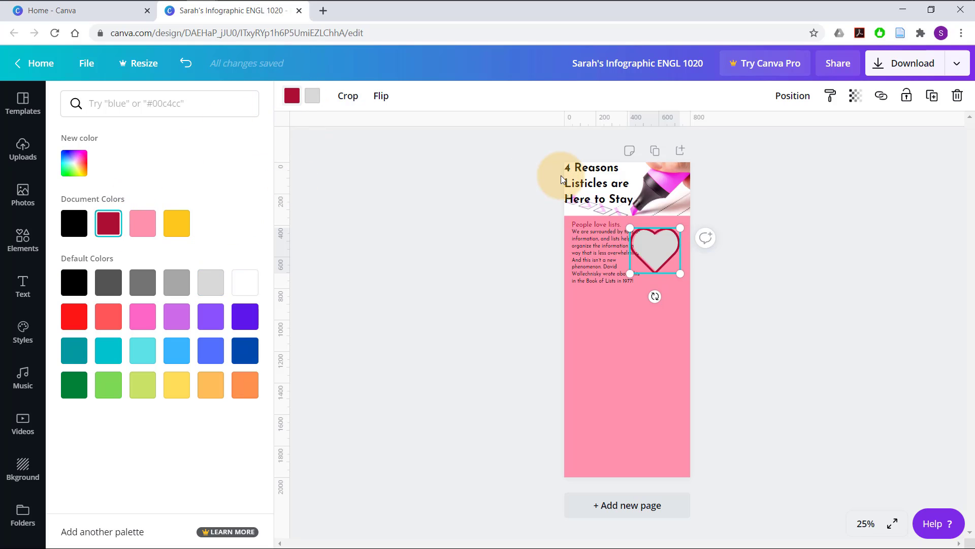
left_click(855, 95)
left_click_drag(819, 133, 788, 139)
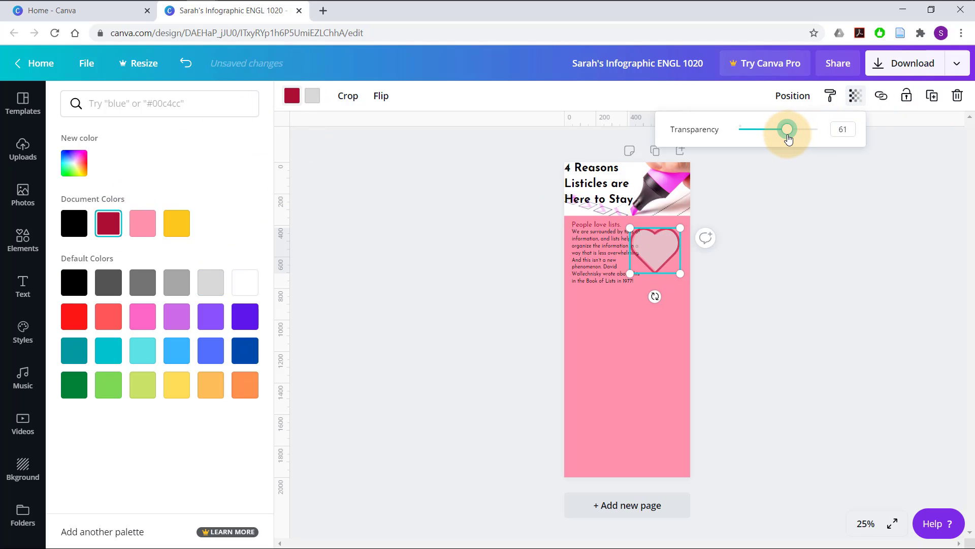
left_click(914, 190)
- Send the heart backward behind the paragraph text and widen the paragraph's text box to about 688
left_click(807, 101)
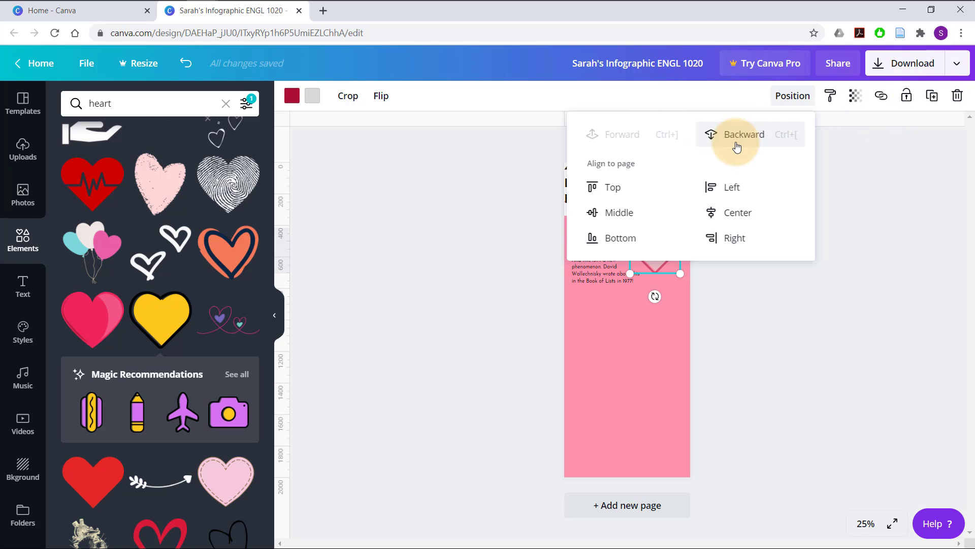
left_click(794, 392)
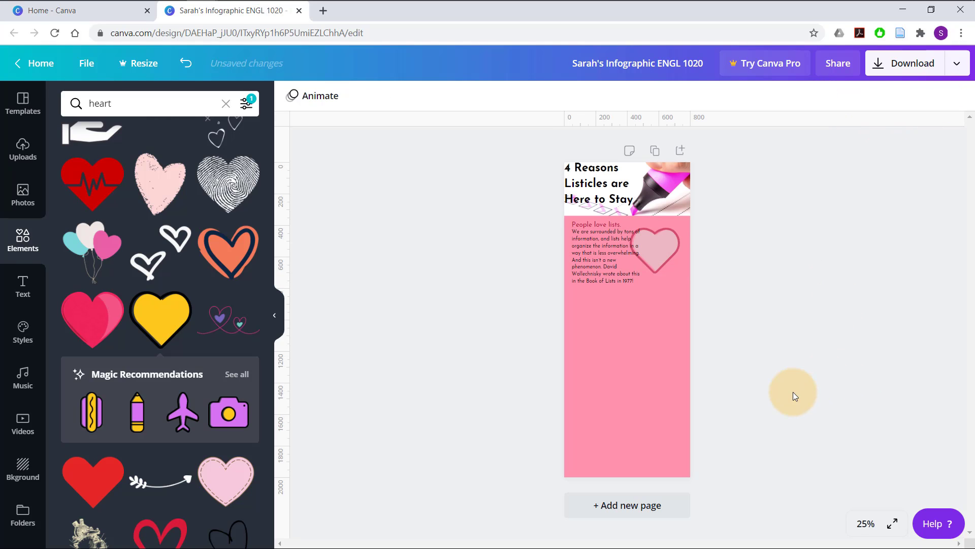
left_click(597, 264)
left_click_drag(639, 257, 682, 263)
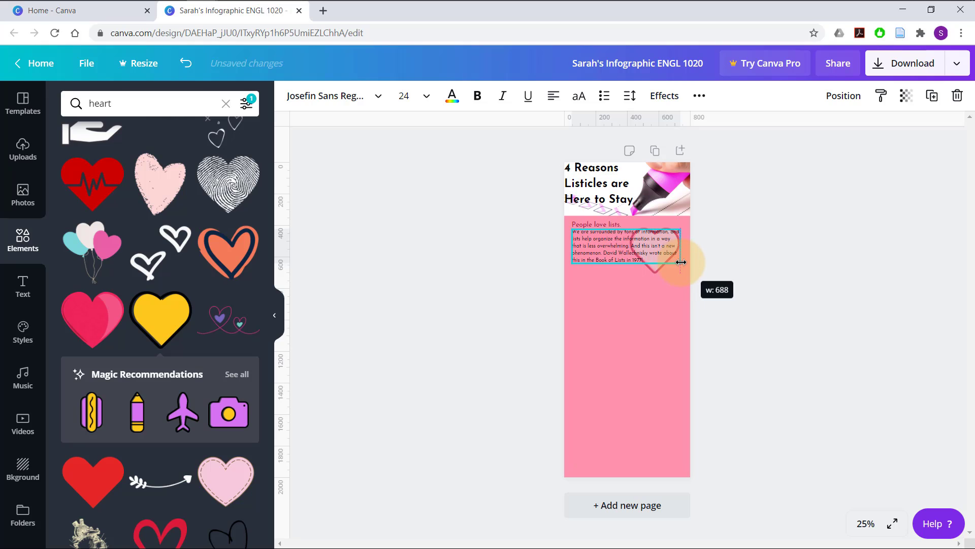
- Reduce the heart's transparency value to about 32 and move it up against the pink area's right edge, just below the header photo
left_click(654, 273)
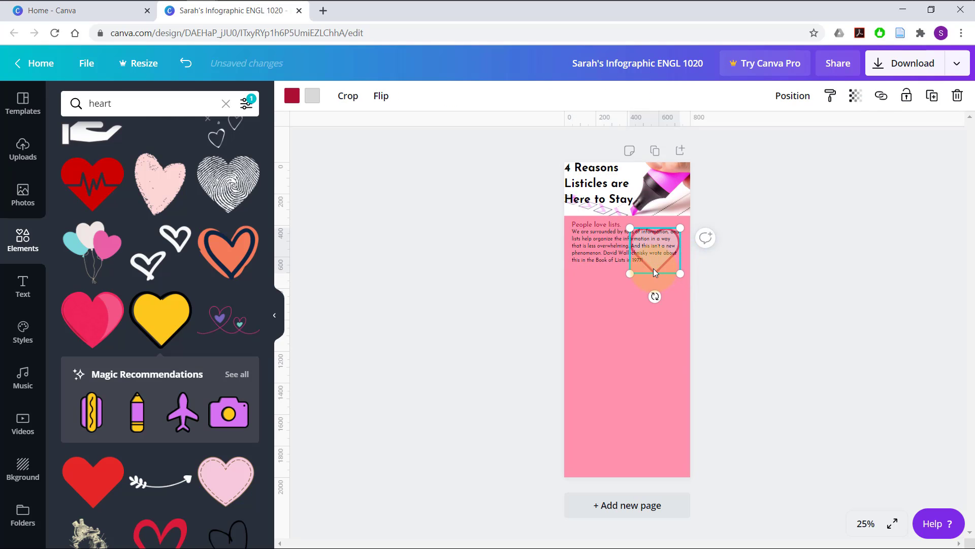
left_click(855, 96)
left_click_drag(813, 129, 760, 127)
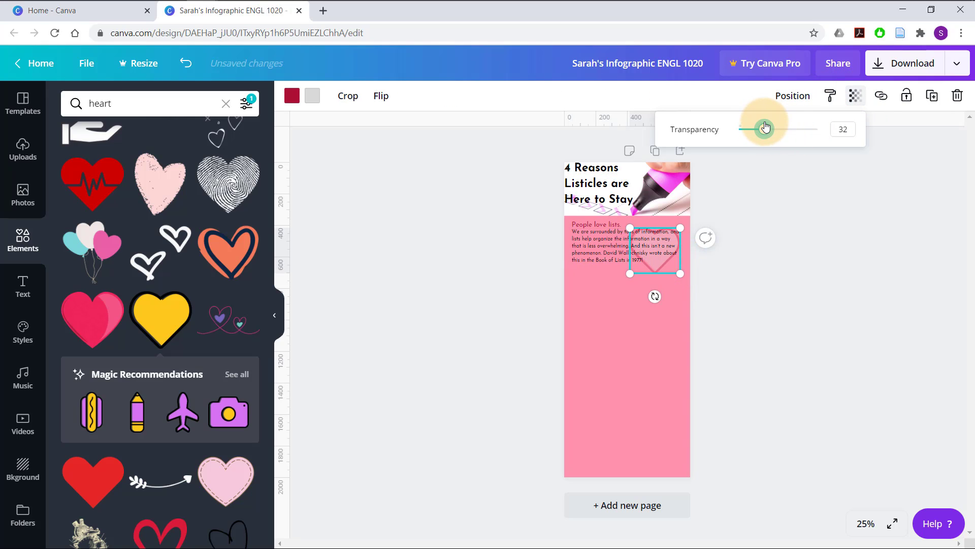
left_click(772, 324)
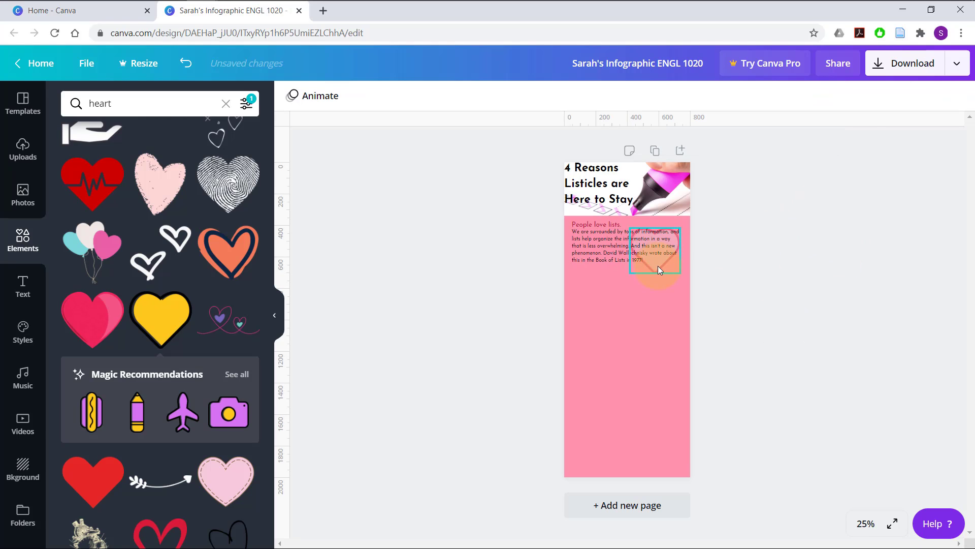
mouse_move(660, 270)
left_mouse_down()
mouse_move(596, 274)
mouse_move(669, 255)
left_mouse_up()
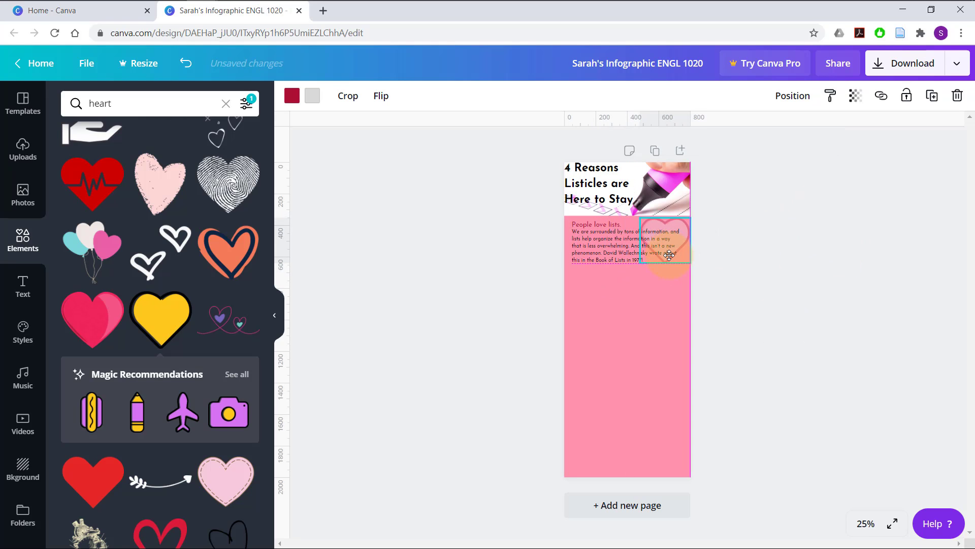
left_click(753, 303)
- Clear the heart search, show all chart elements and add the blue stacked bar chart to the page
left_click(226, 103)
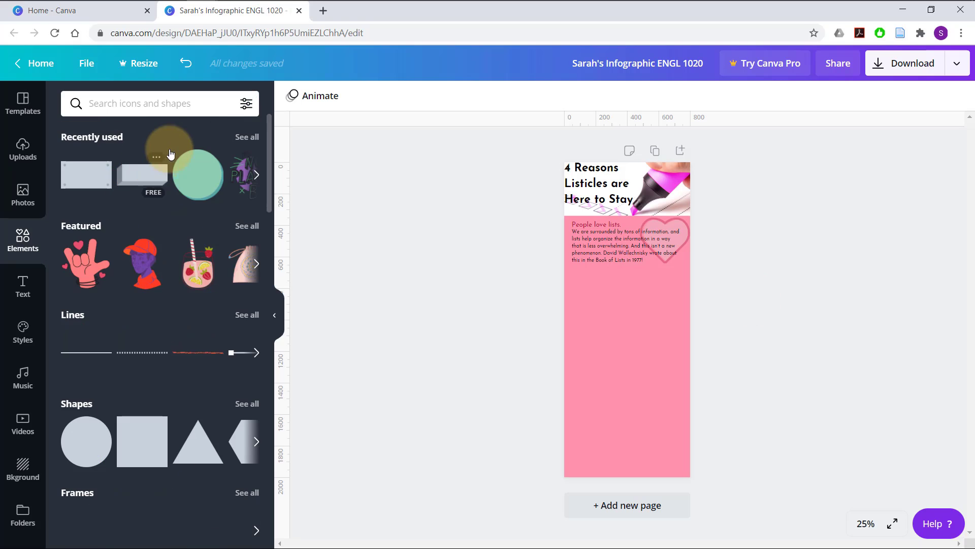
scroll(171, 147, "down", 1)
scroll(171, 147, "down", 5)
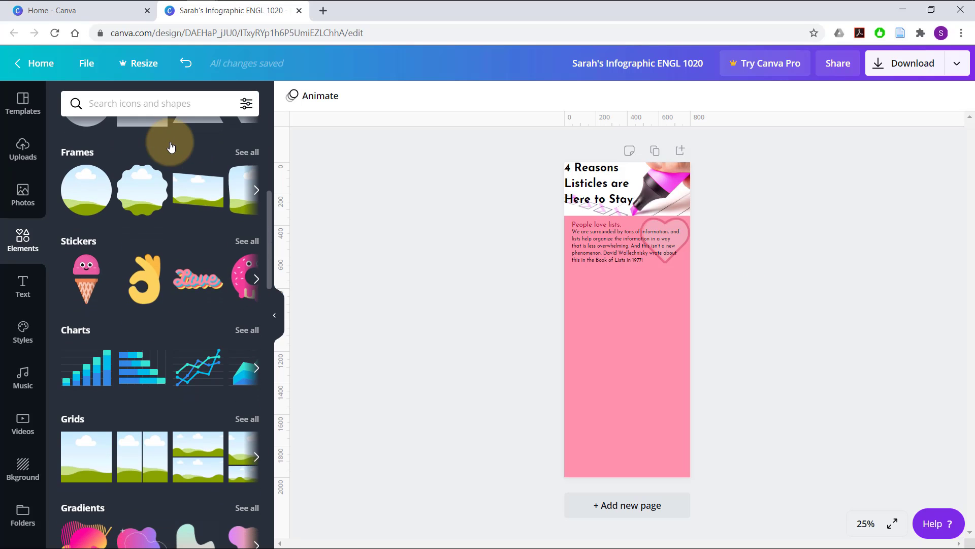
scroll(170, 147, "down", 2)
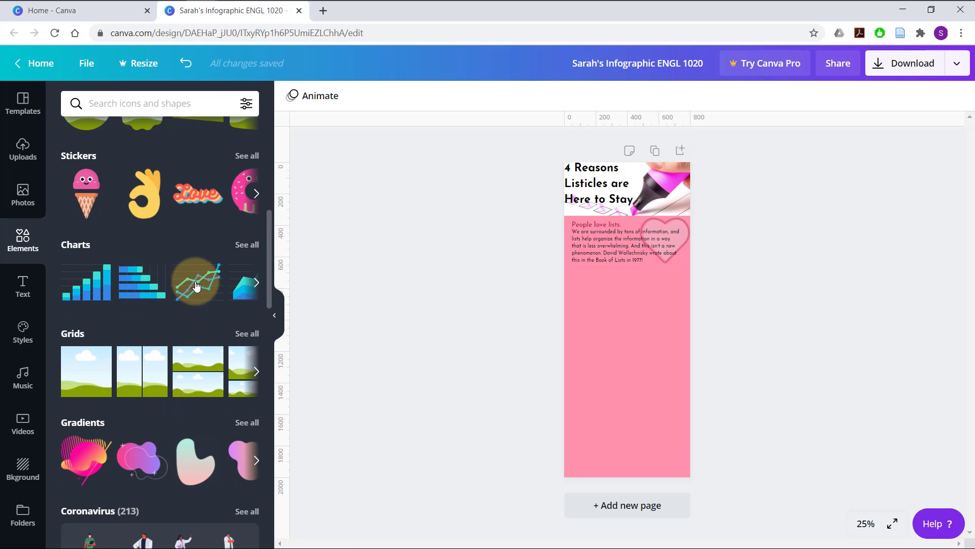
left_click(257, 283)
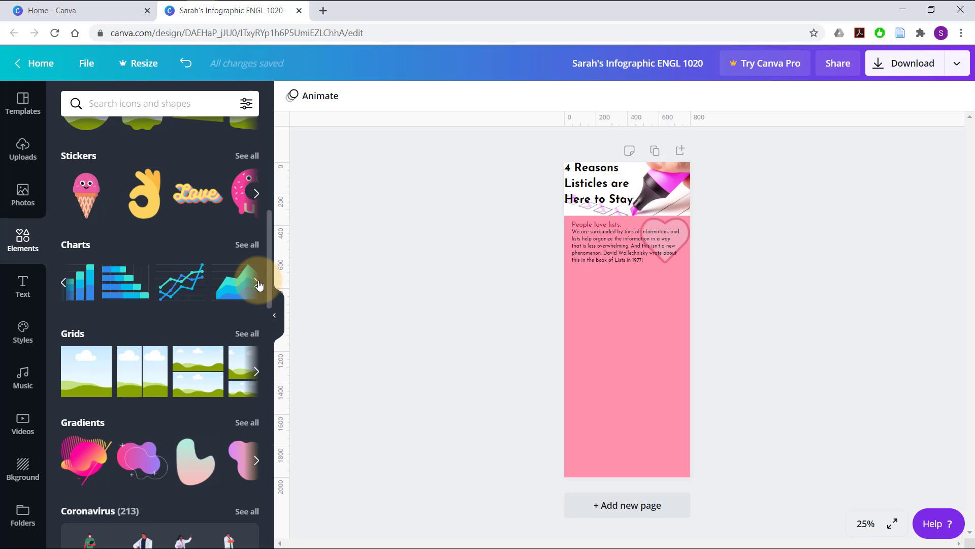
left_click(248, 244)
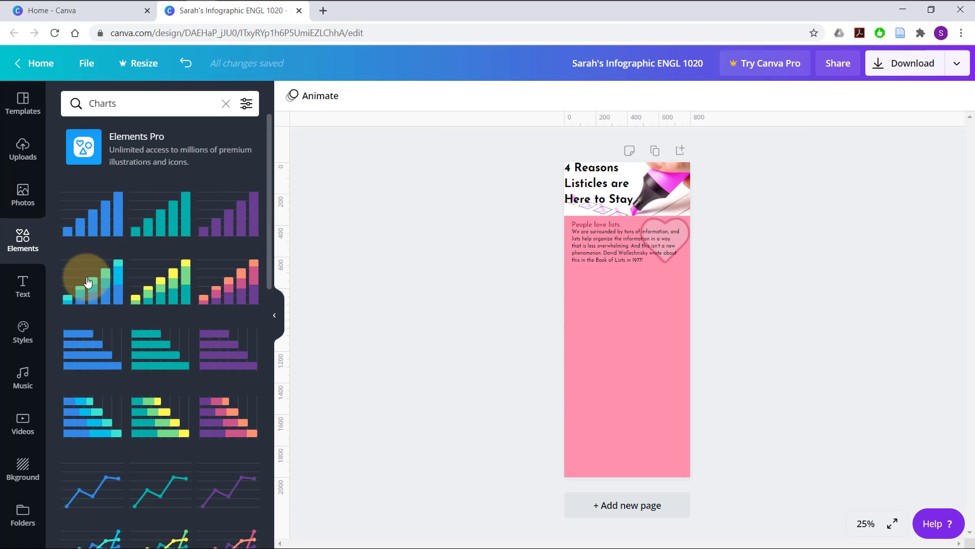
left_click(88, 285)
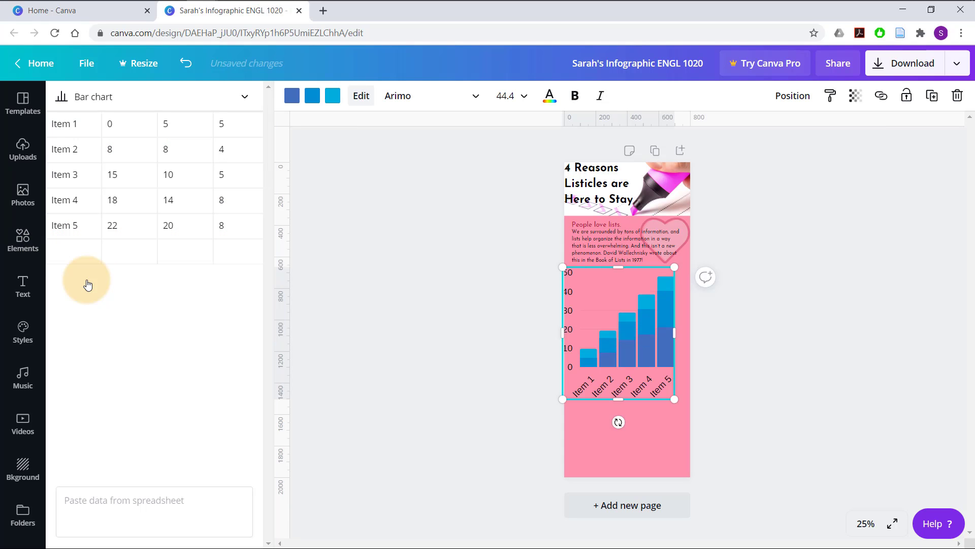
- Change the chart type to Row chart and review the other available chart types
left_click(219, 99)
left_click(110, 124)
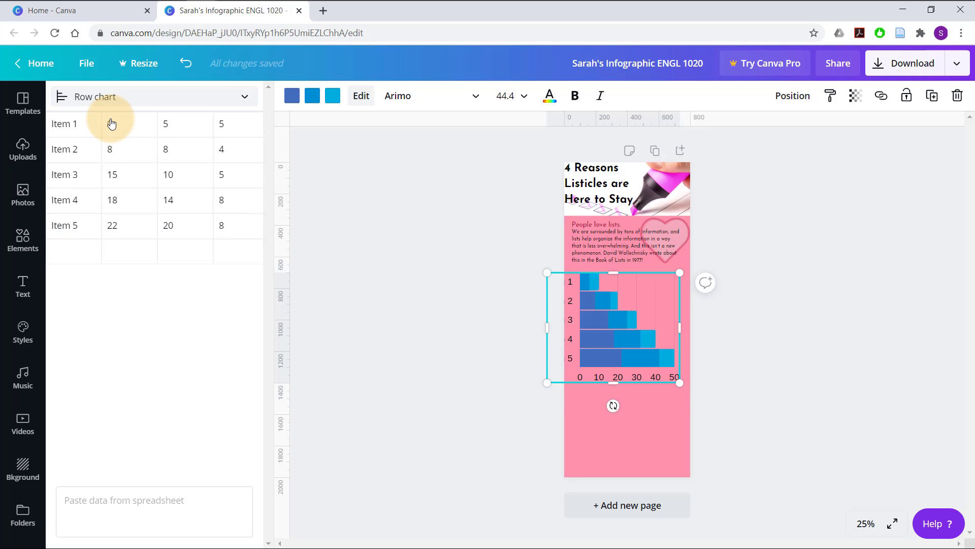
left_click(249, 101)
scroll(194, 107, "down", 1)
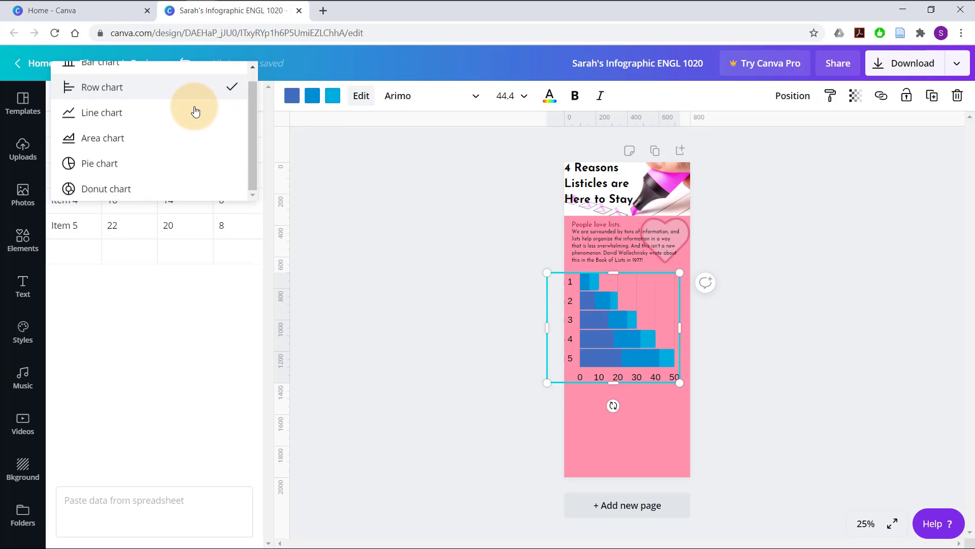
scroll(194, 109, "up", 1)
left_click(371, 218)
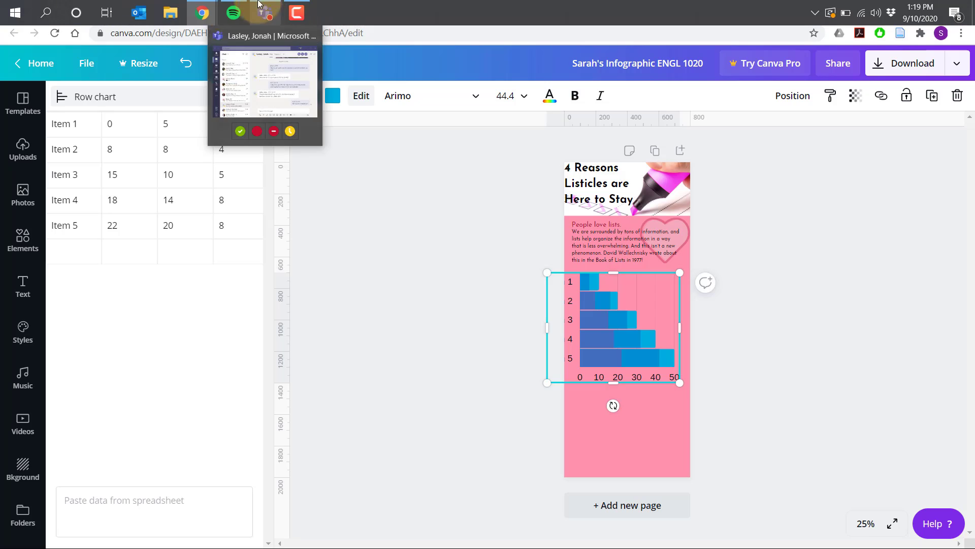
- Clear the second and third value columns for Item 1 through Item 4 in the chart data
left_click(64, 127)
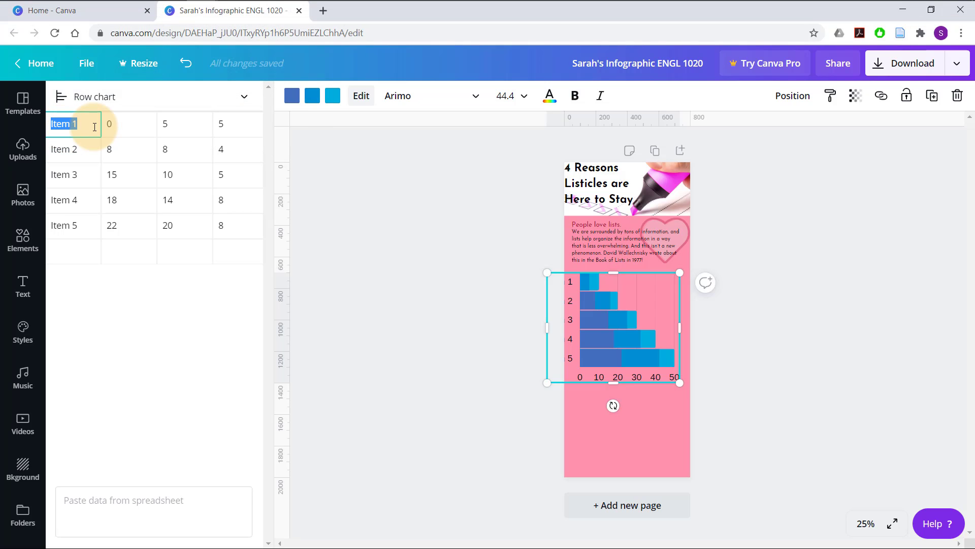
key("Tab")
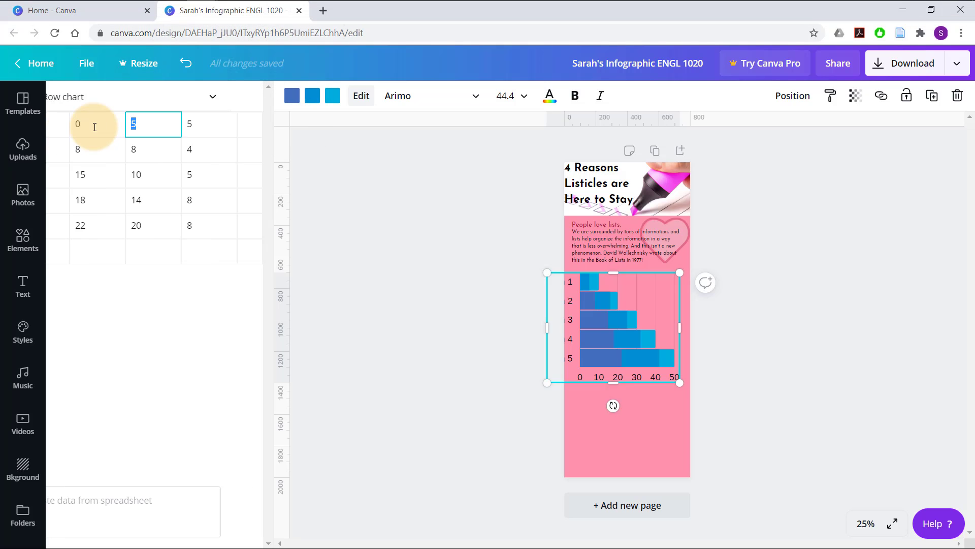
key("Tab")
key("BackSpace")
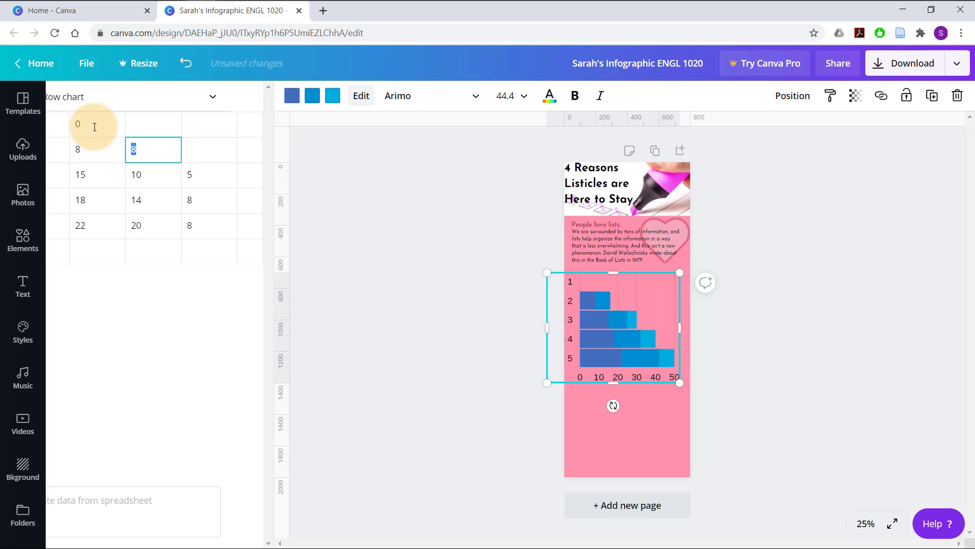
key("shift+Tab")
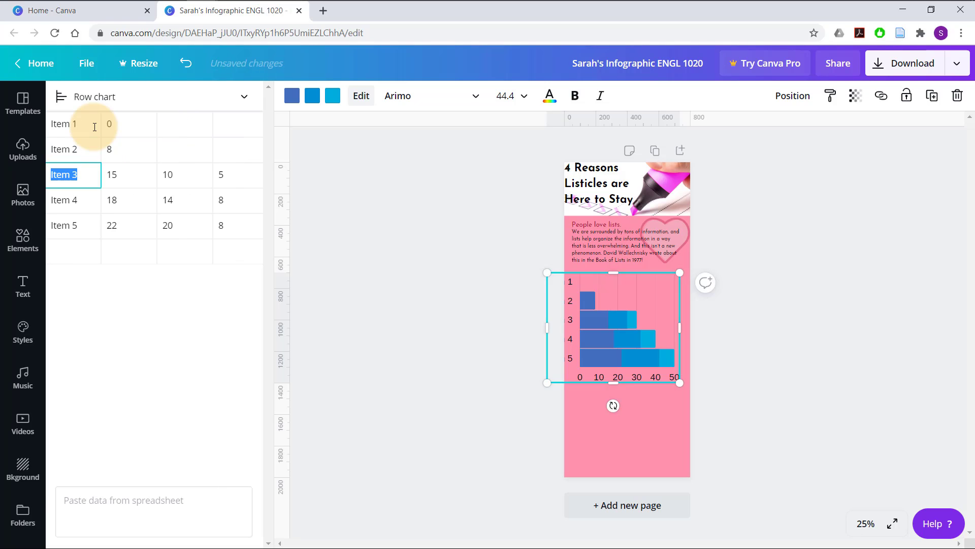
key("Tab")
key("Tab")
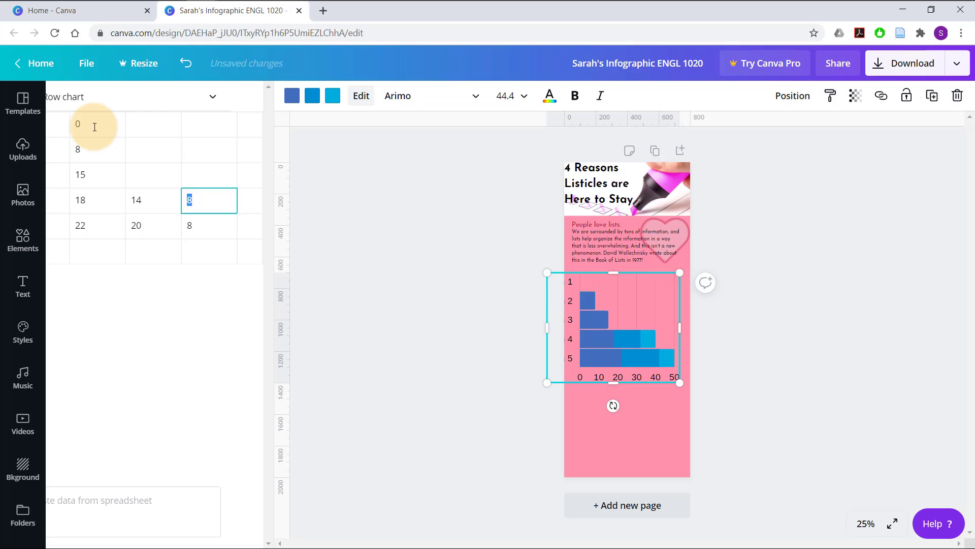
key("shift+Tab")
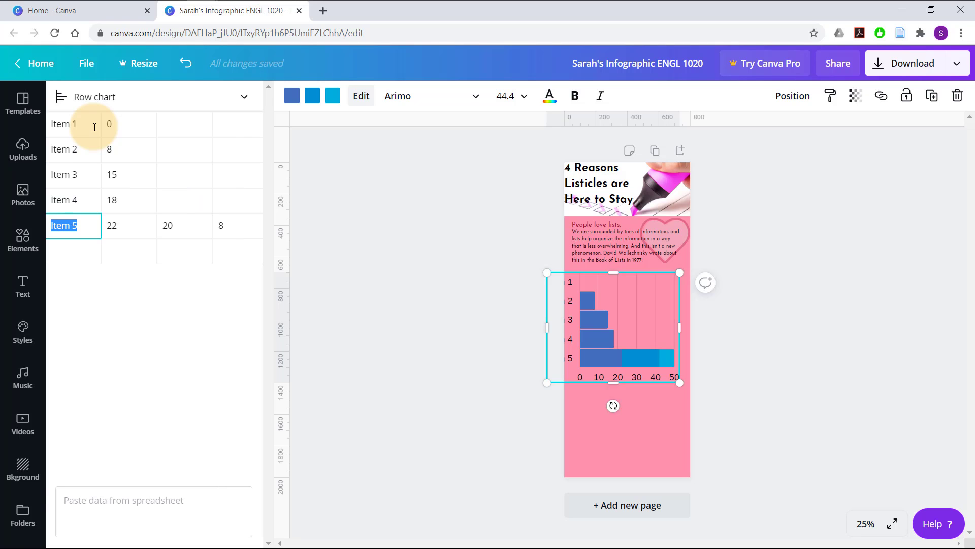
- Clear the label and all values of the Item 5 row, and remove the stray Item 6 label below it
key("BackSpace")
key("Tab")
key("BackSpace")
key("Tab")
key("BackSpace")
key("Tab")
key("BackSpace")
key("Return")
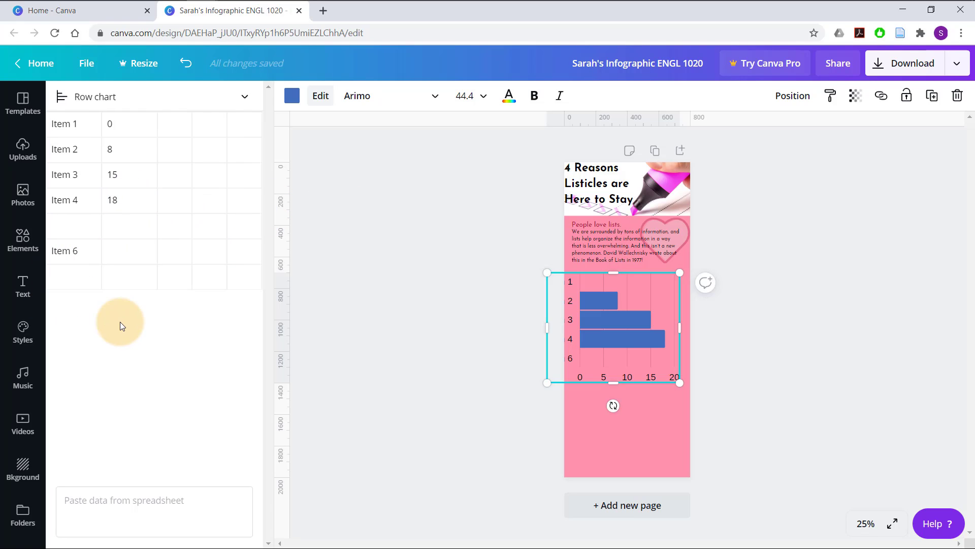
left_click(65, 251)
key("BackSpace")
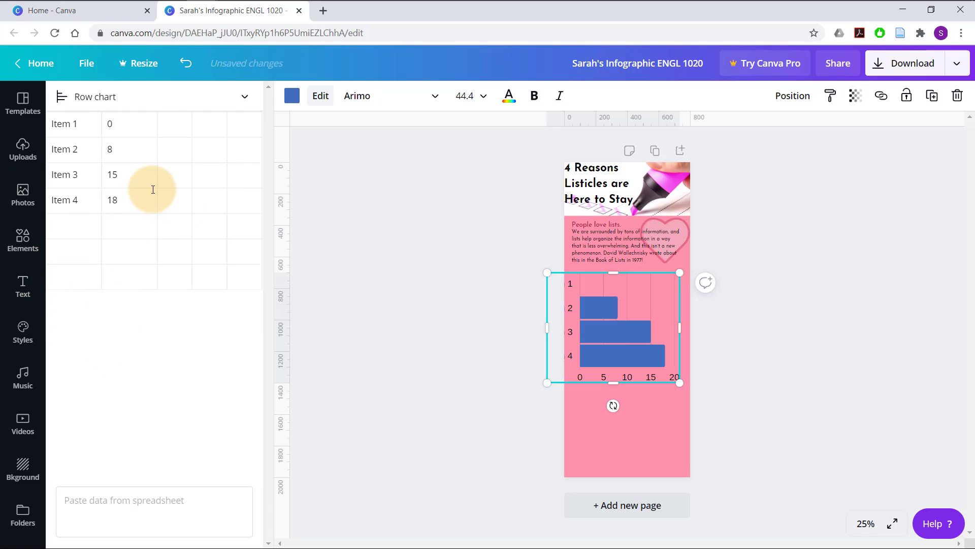
- Enter a fifth chart data row labeled "Other" with the value 70, and shrink the chart to about half its width
left_click(71, 231)
type("Other")
key("Tab")
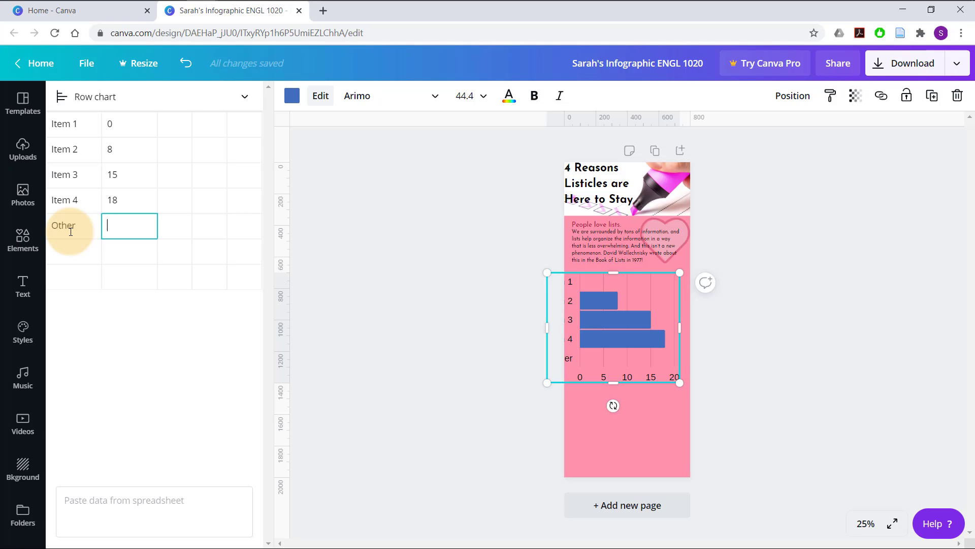
type("70")
key("Tab")
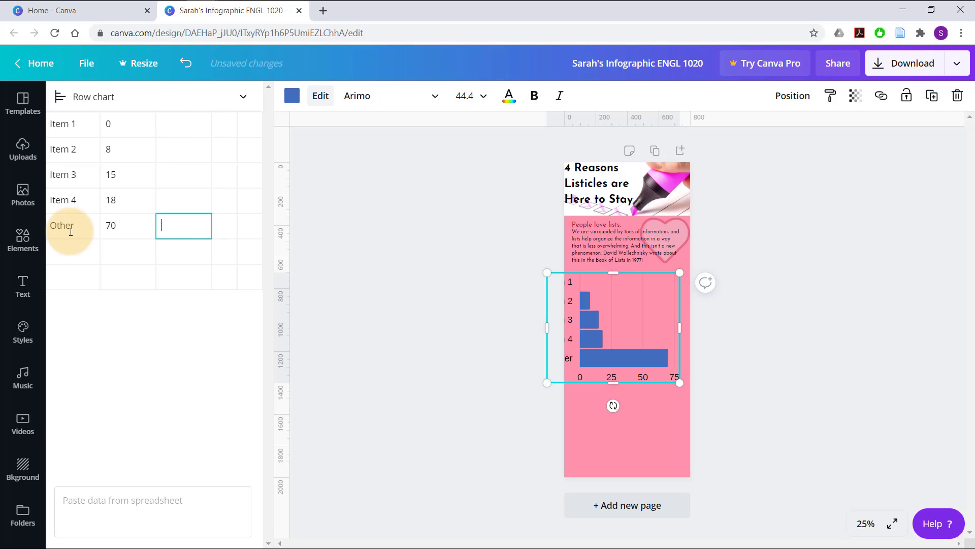
left_click(163, 348)
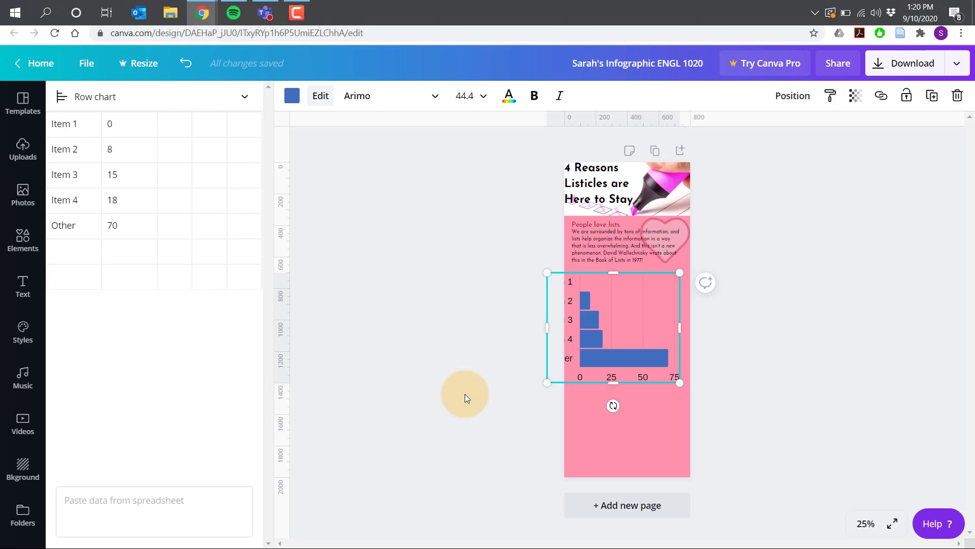
left_click_drag(547, 383, 617, 313)
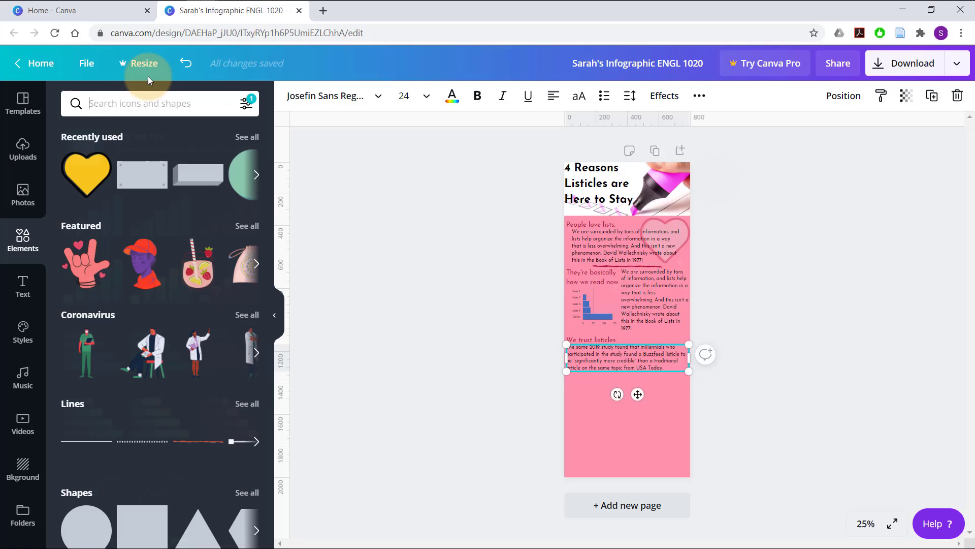
- Search the elements for "rectangle" and place the solid rectangle over the "They're basically how we read now." section at full page width
type("rec")
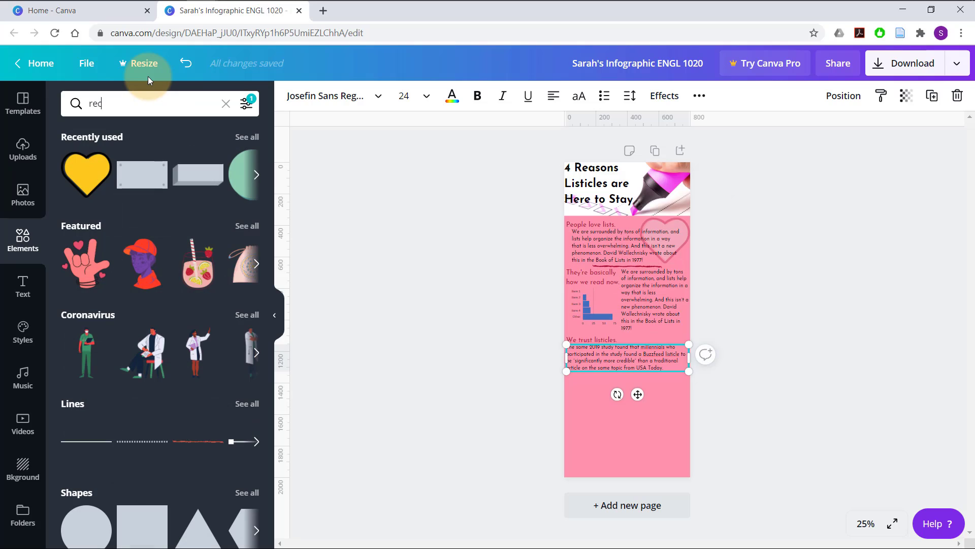
type("tangle")
key("Return")
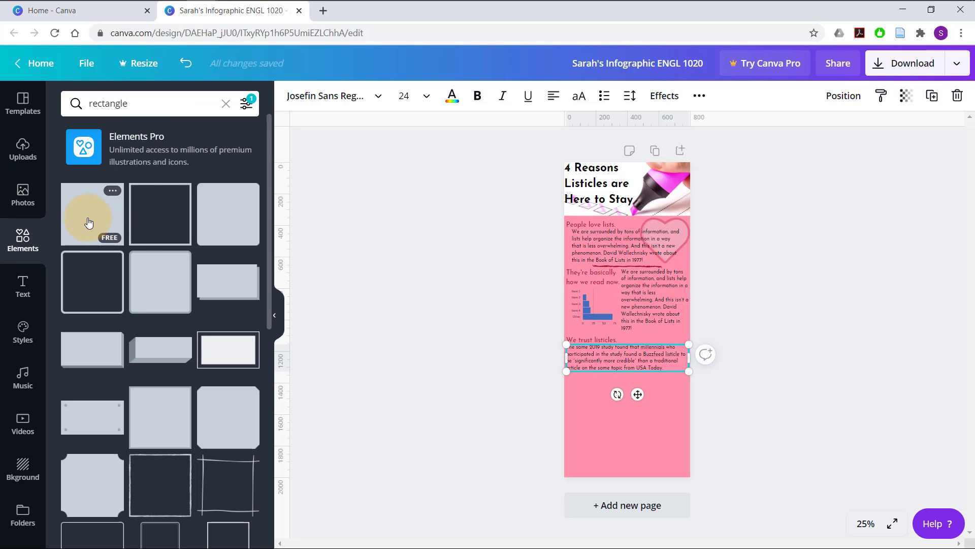
left_click_drag(88, 223, 690, 304)
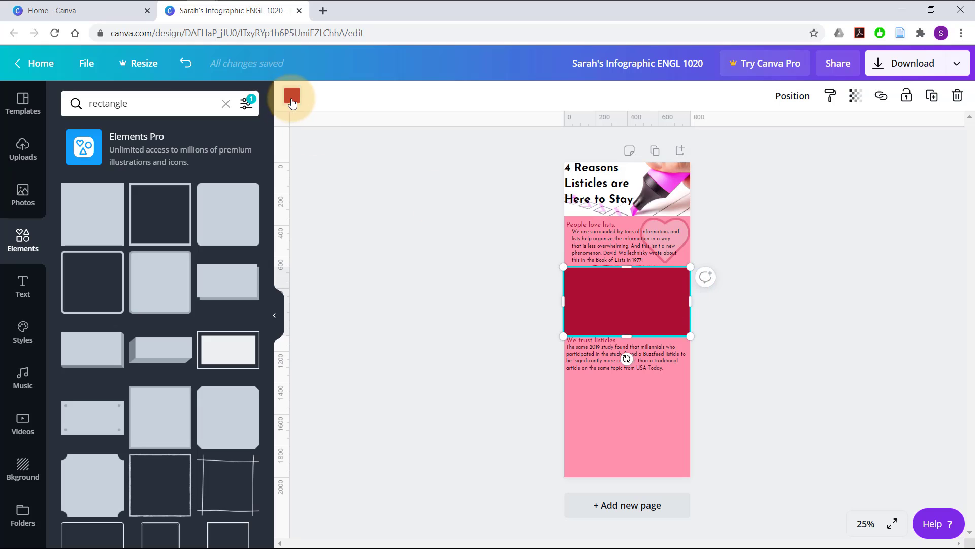
- Recolor the rectangle over the "They're basically how we read now." section light gray and send it behind the section's text and chart
left_click(292, 96)
left_click(182, 233)
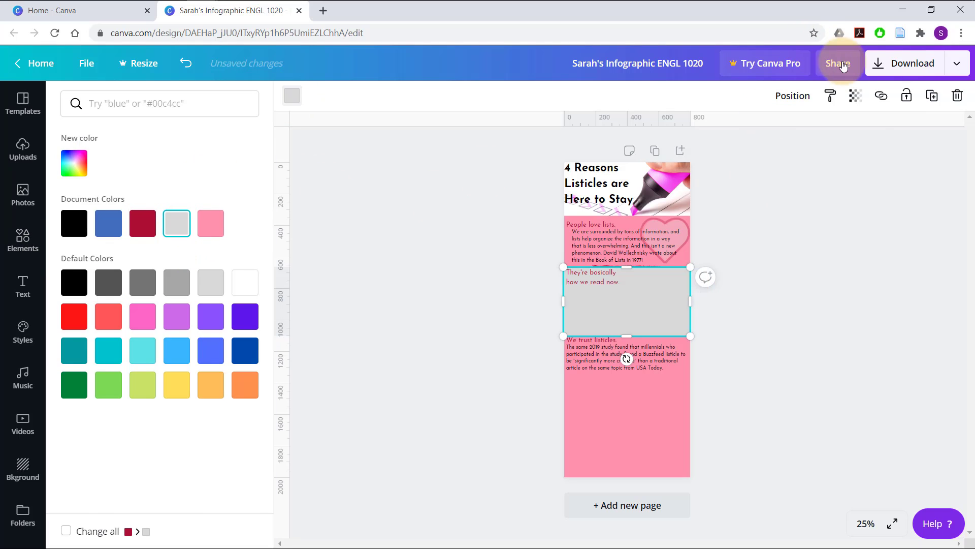
left_click(783, 104)
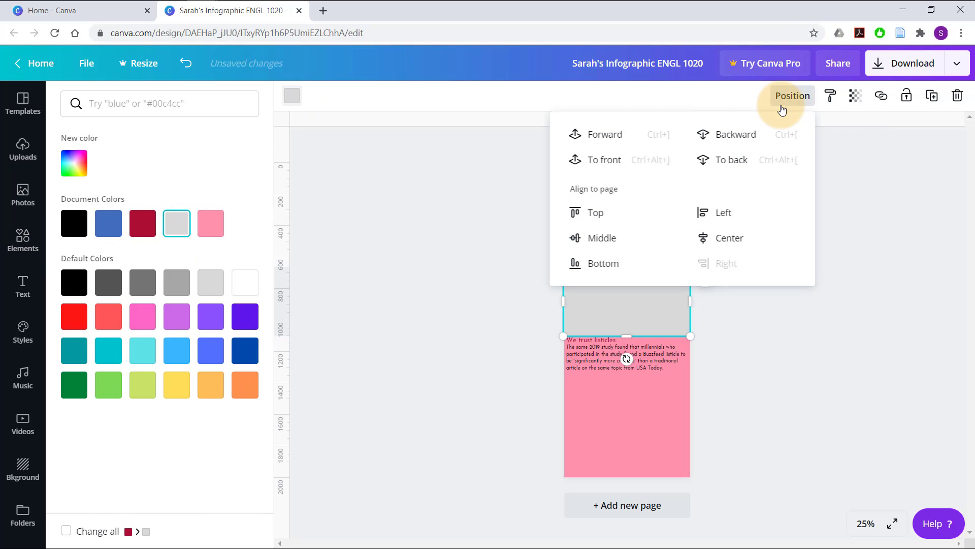
left_click(737, 135)
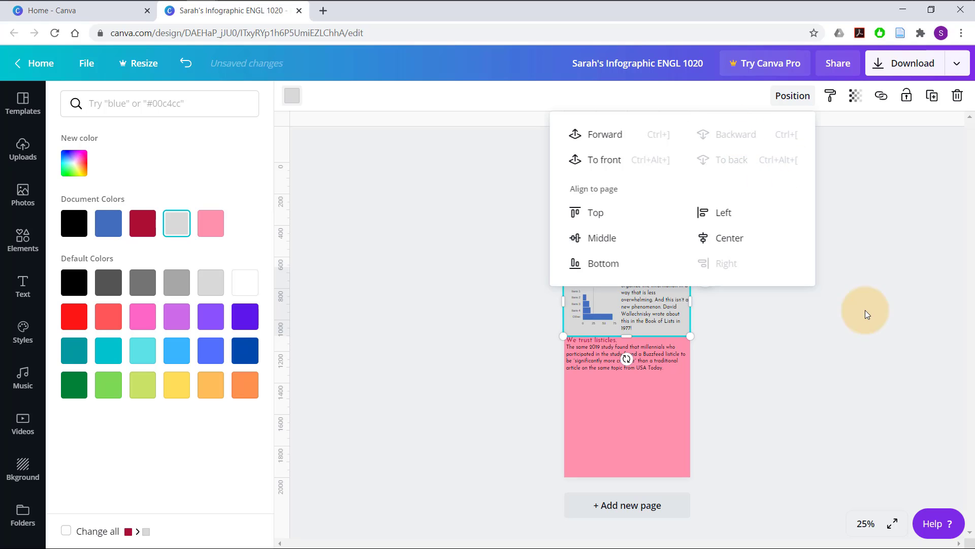
key("Escape")
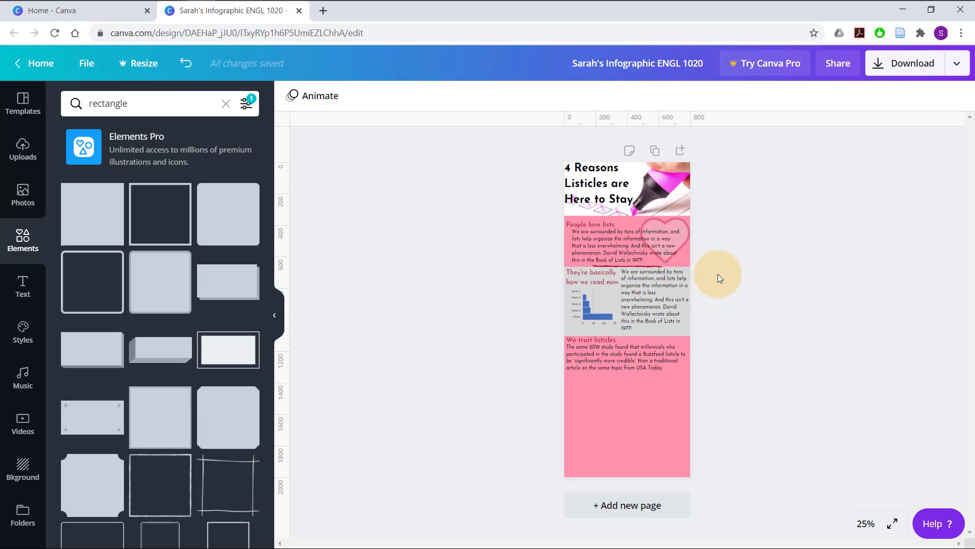
- Shorten the gray background rectangle so its lower edge sits just below the section's paragraph
left_click(682, 331)
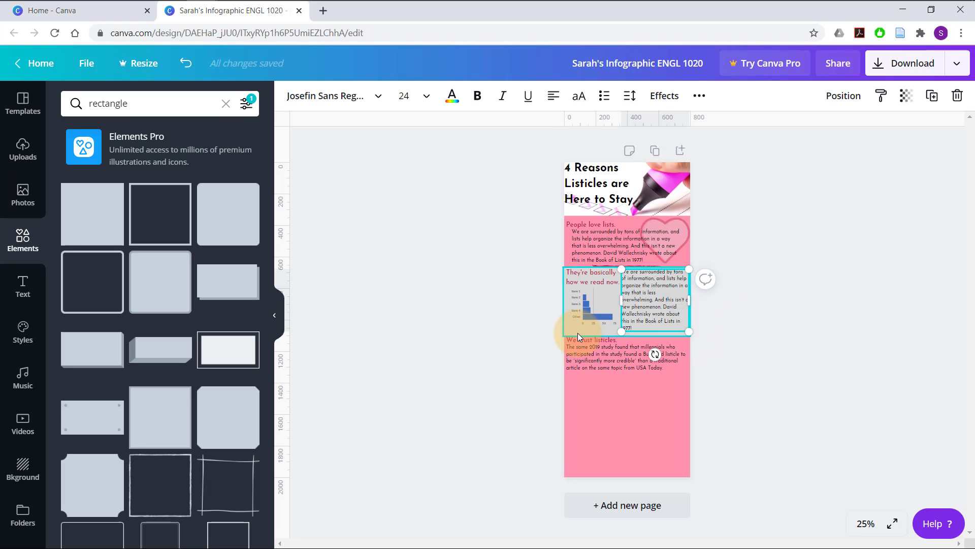
left_click(574, 329)
left_click_drag(629, 335, 630, 330)
left_click(810, 327)
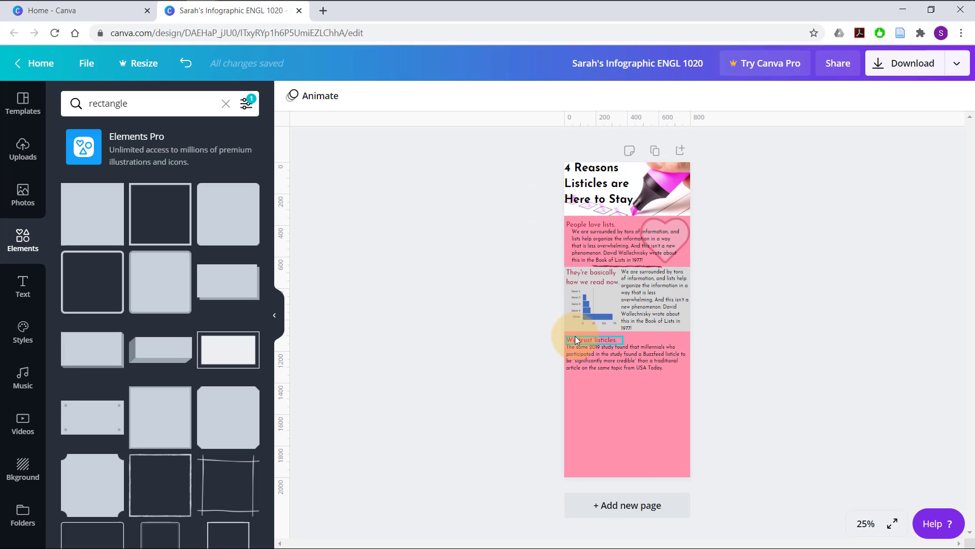
- Change the fill of the "They're basically how we read now." background rectangle to white
left_click(576, 332)
left_click(292, 95)
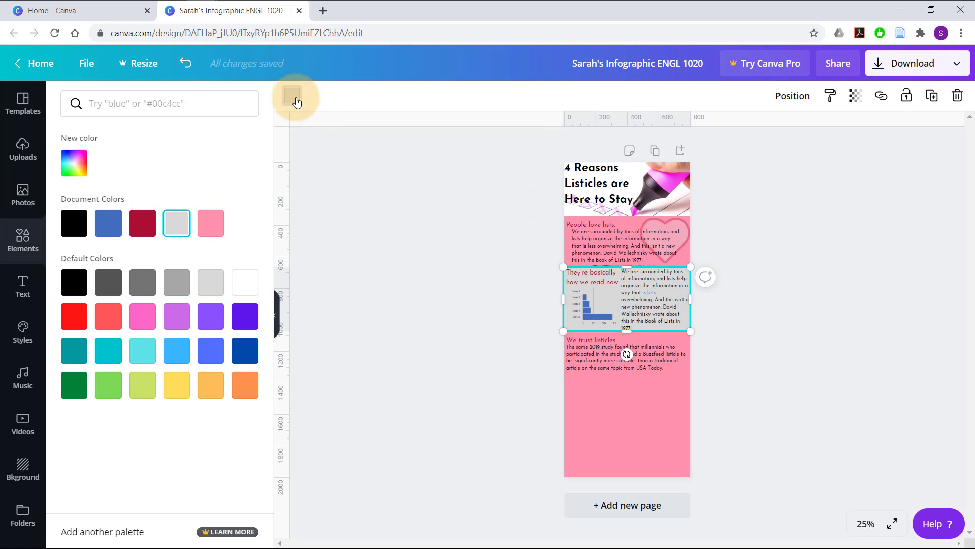
left_click(244, 292)
left_click(468, 381)
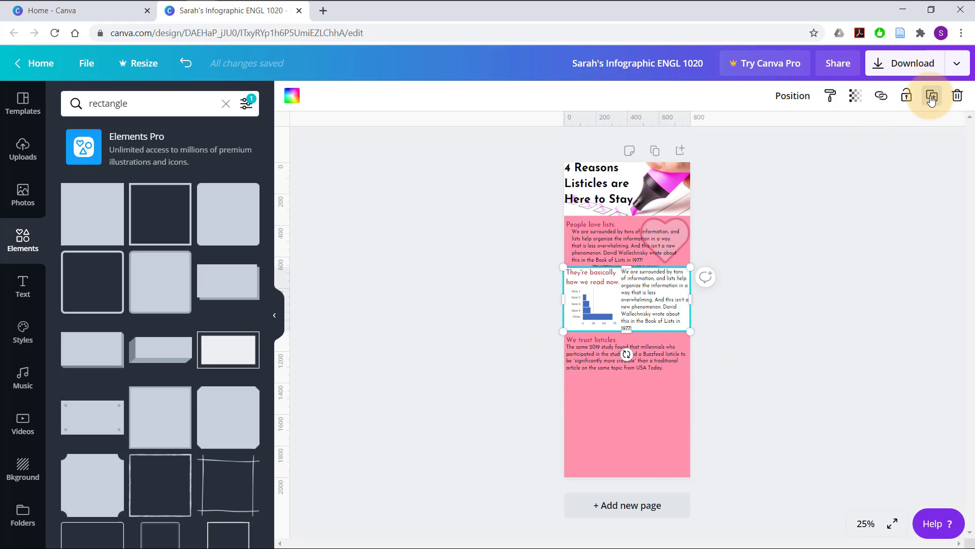
- Duplicate the white background rectangle together with the "They're basically how we read now." heading and its paragraph
left_click(602, 281)
left_click(651, 293, "shift")
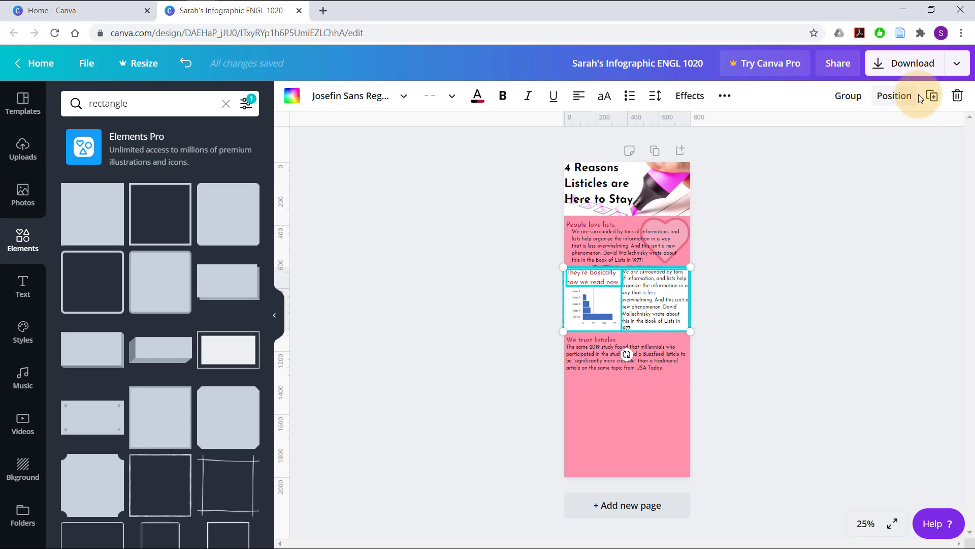
left_click(932, 95)
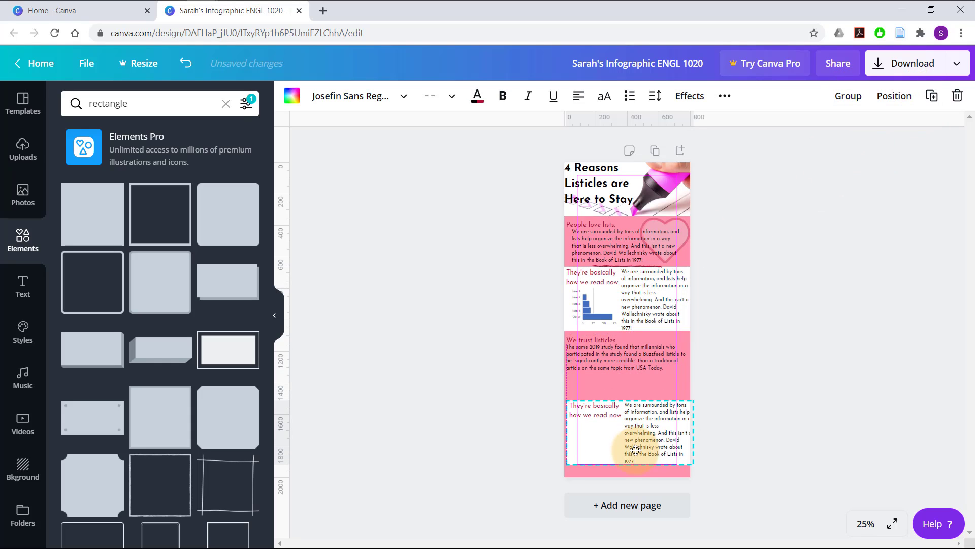